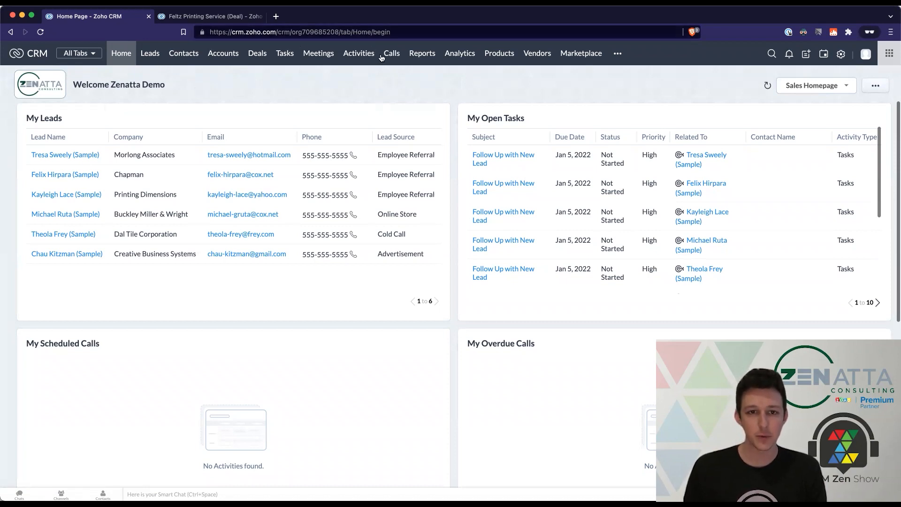
- Examine the Feltz Printing Service deal's stage bar and the fields in its Qualification Information and Needs Information sections
click(219, 18)
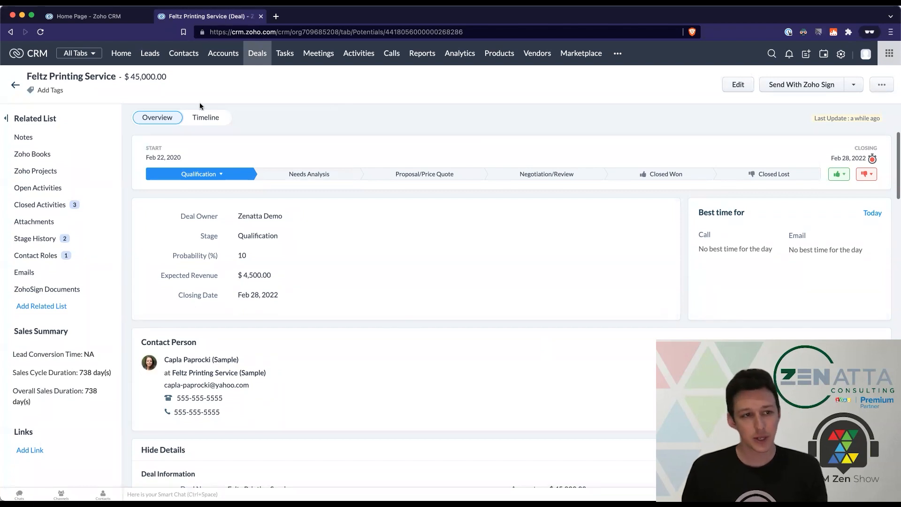
scroll(283, 140, down, 1)
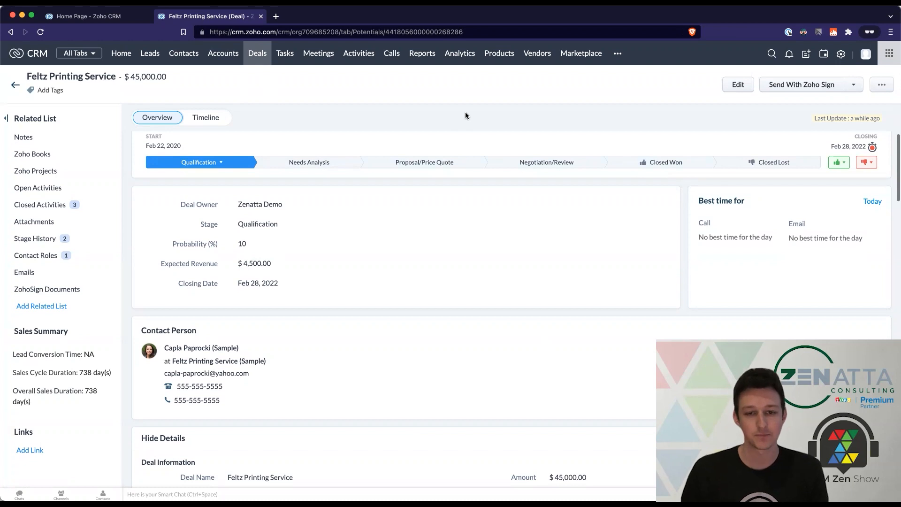
scroll(455, 142, down, 3)
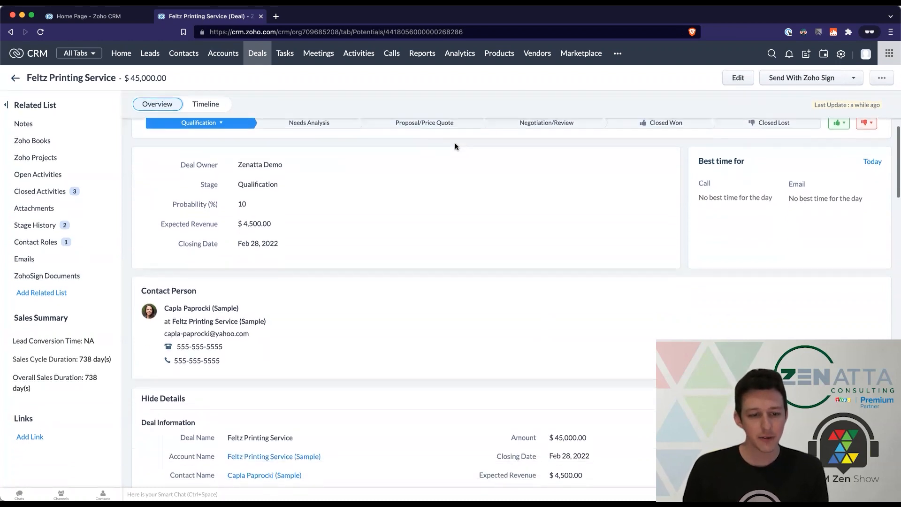
scroll(446, 212, down, 5)
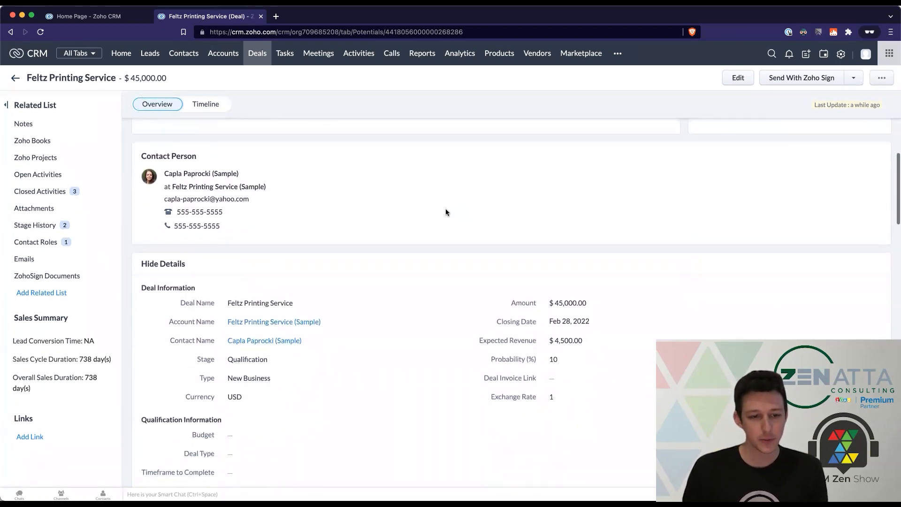
scroll(446, 211, down, 2)
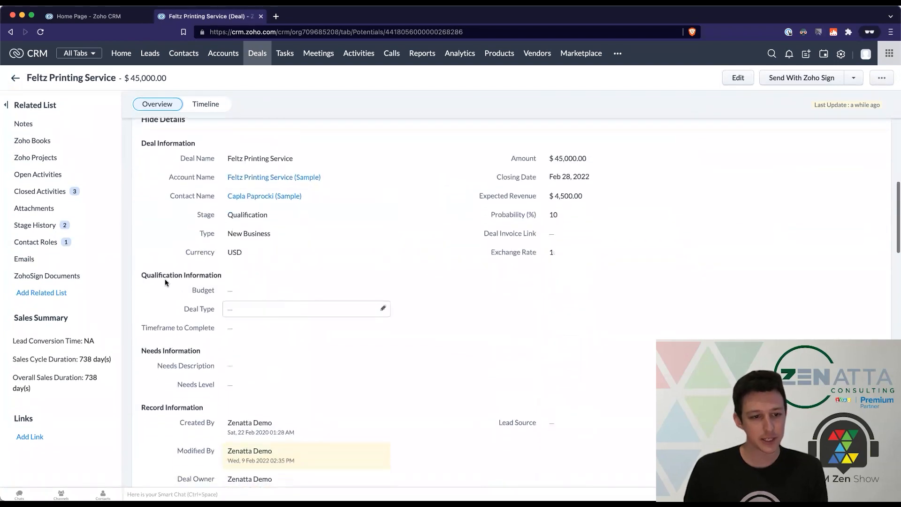
drag(140, 280, 219, 277)
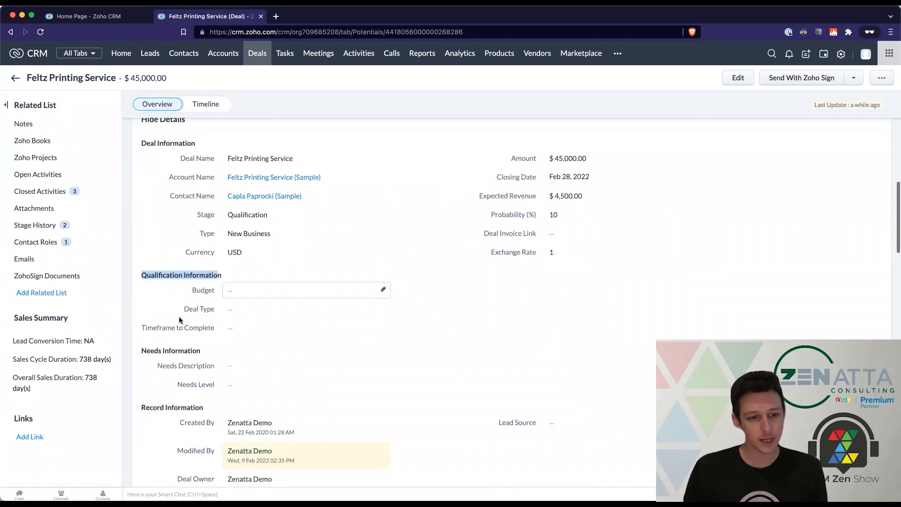
drag(141, 350, 203, 352)
click(203, 352)
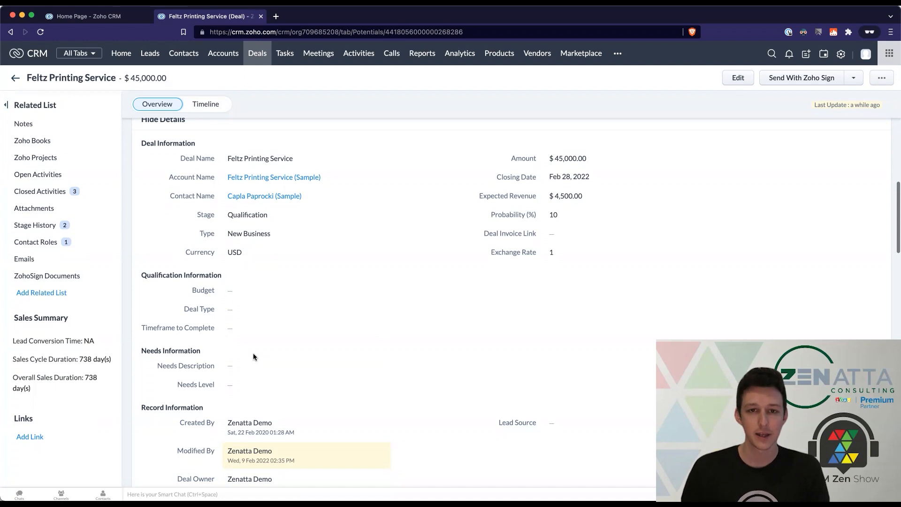
scroll(254, 357, up, 5)
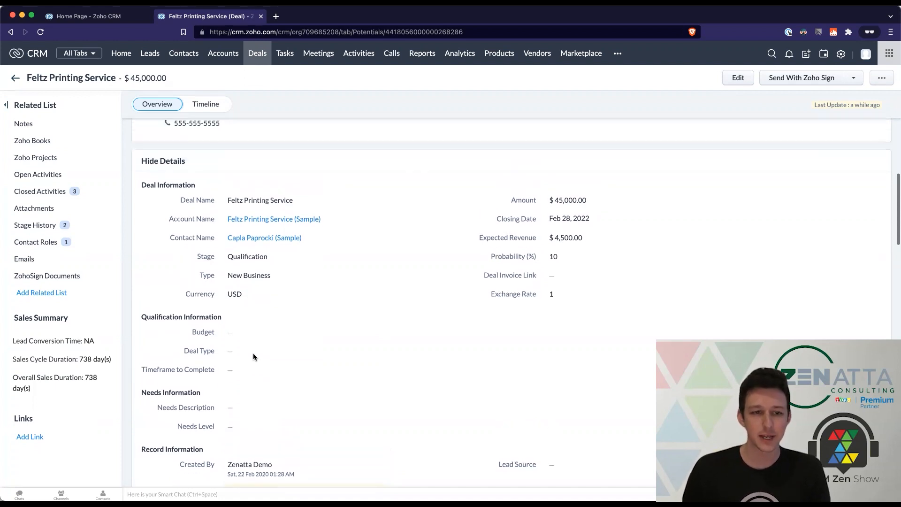
scroll(277, 242, up, 2)
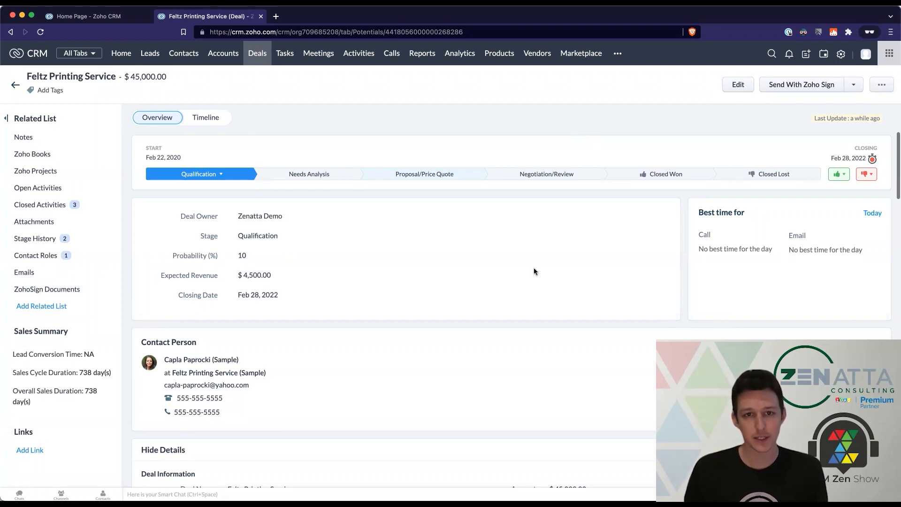
scroll(534, 271, down, 1)
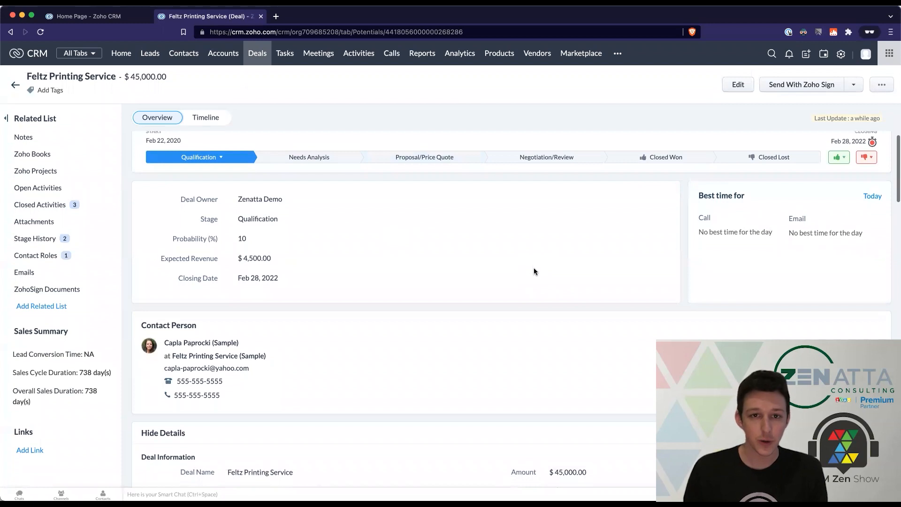
scroll(535, 269, down, 1)
scroll(535, 269, up, 2)
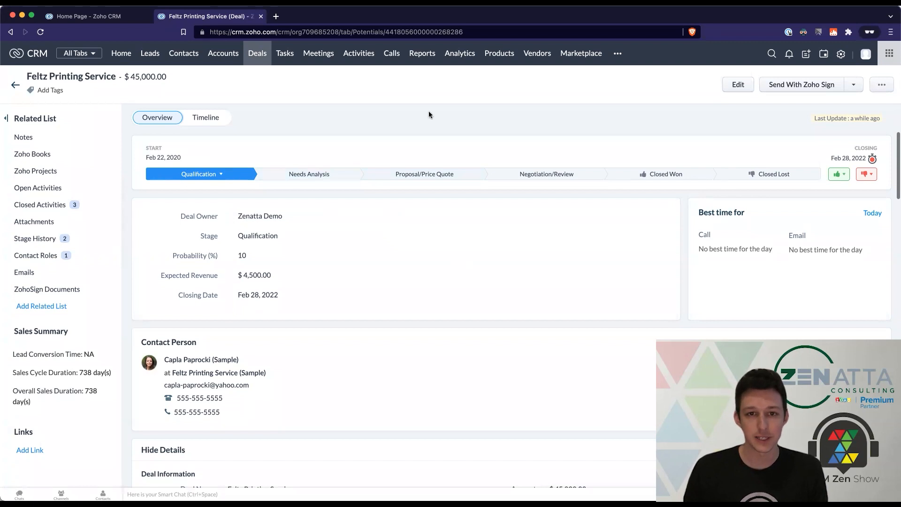
- Open the CRM setup in a separate browser tab and go to the layout rules of the Deals module
super+click(841, 54)
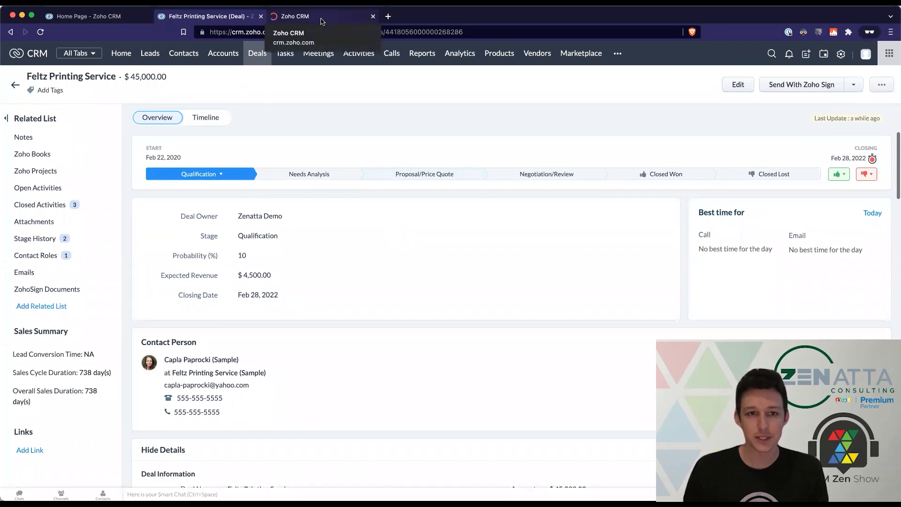
click(322, 21)
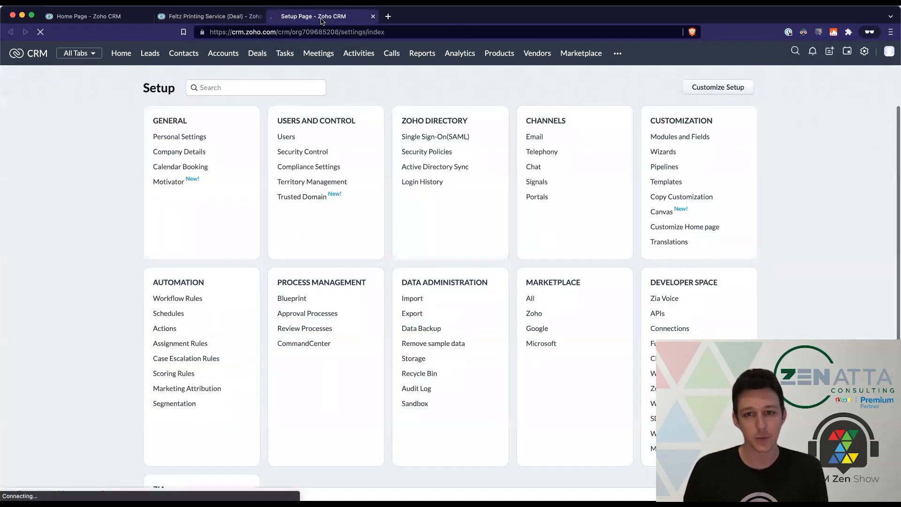
click(659, 138)
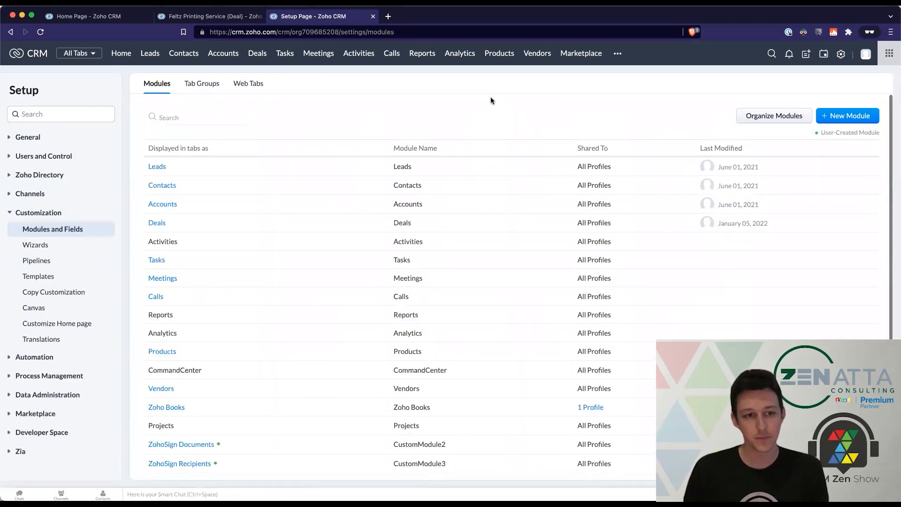
click(159, 222)
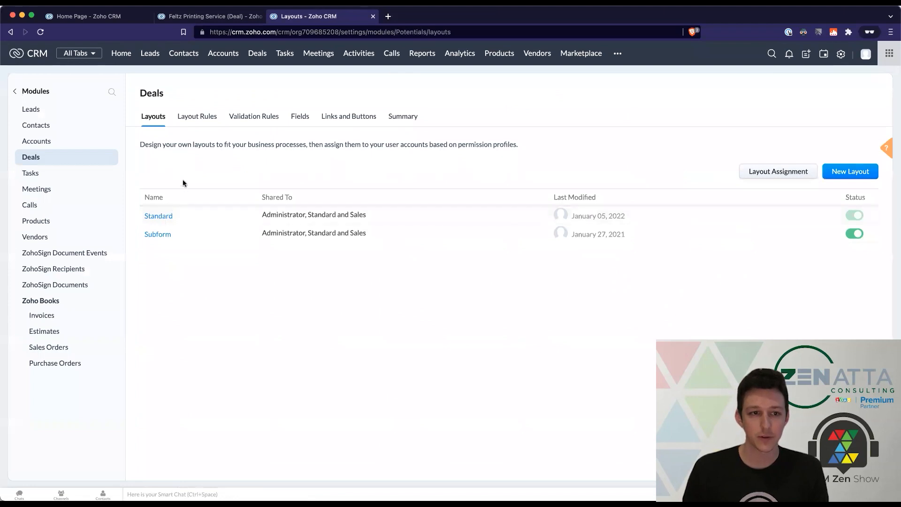
click(197, 122)
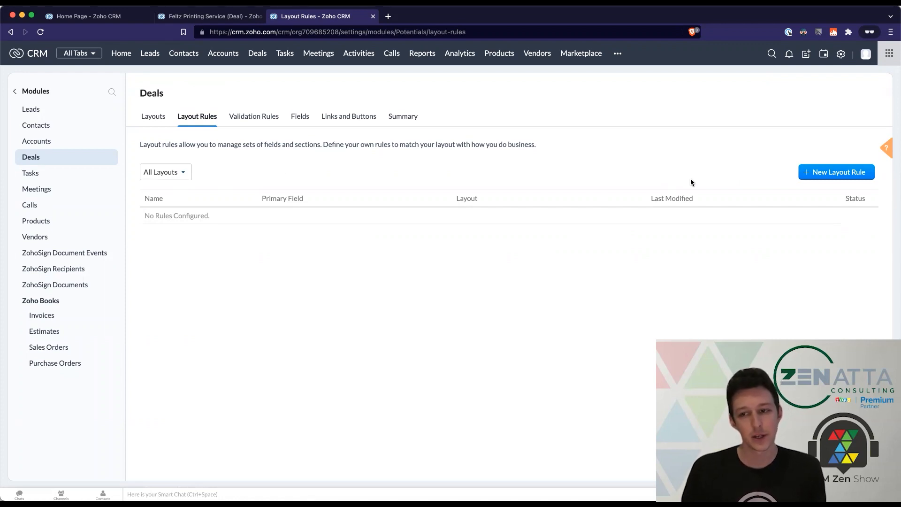
- Start a new layout rule named "On Stage Change" for the Standard layout, with Stage as its primary field
click(821, 173)
click(372, 83)
text(O)
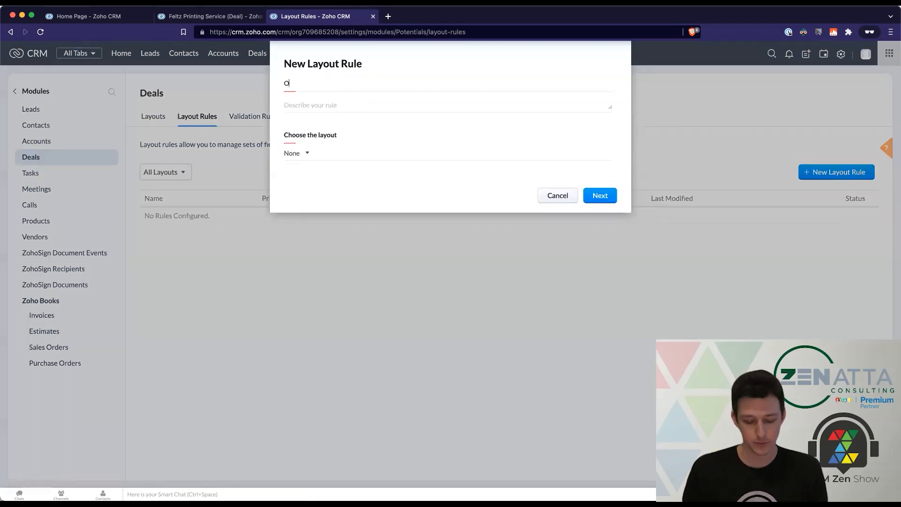
text(n Stage Change)
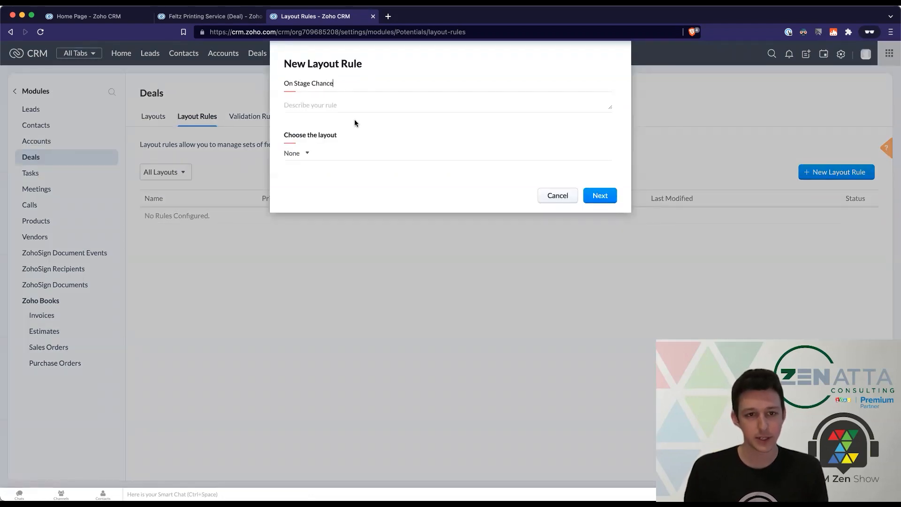
click(294, 154)
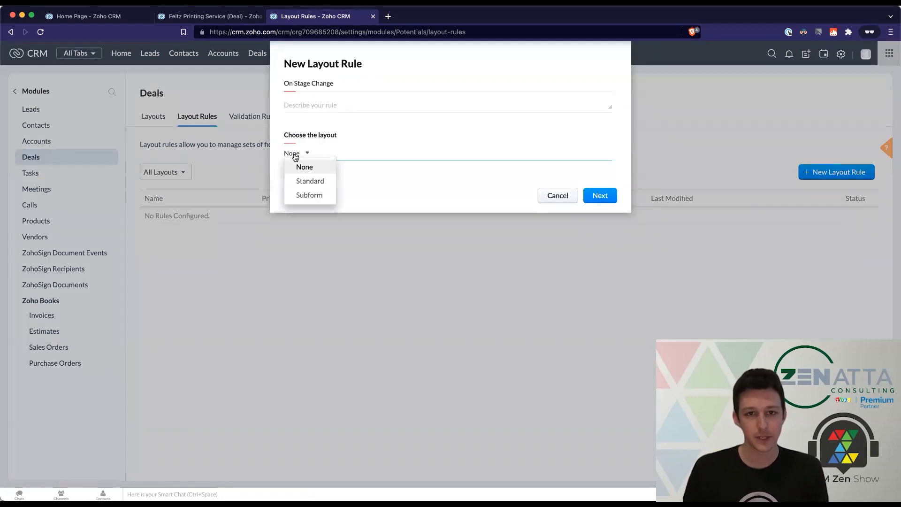
click(310, 181)
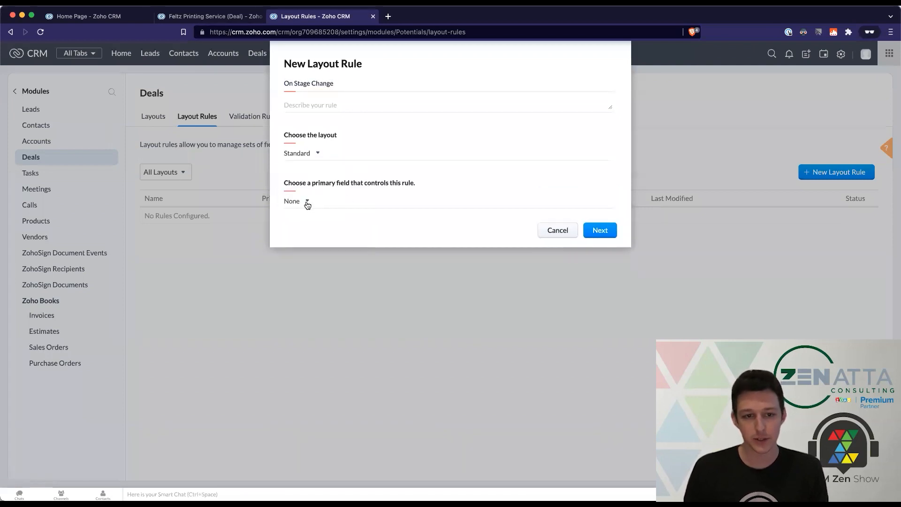
click(306, 202)
text(stage)
click(312, 232)
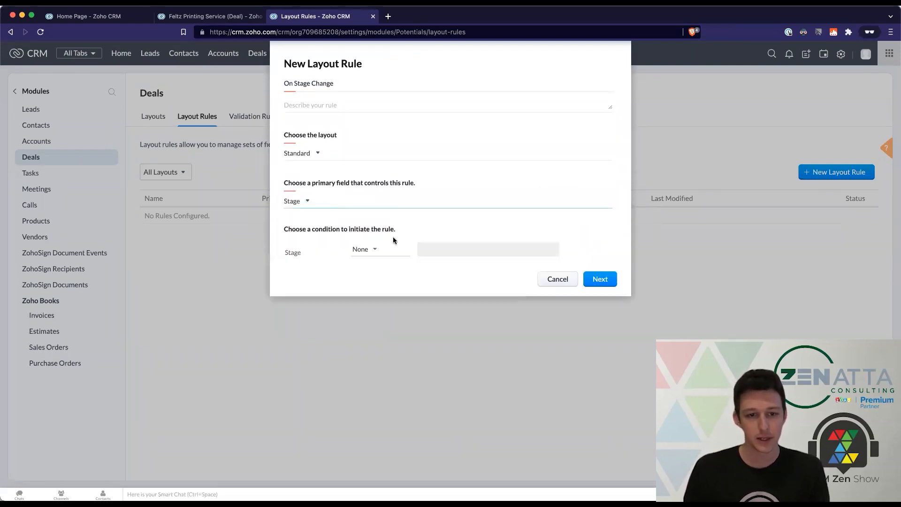
- Set the rule's condition to Stage is Needs Analysis and continue to the rule editor
click(384, 254)
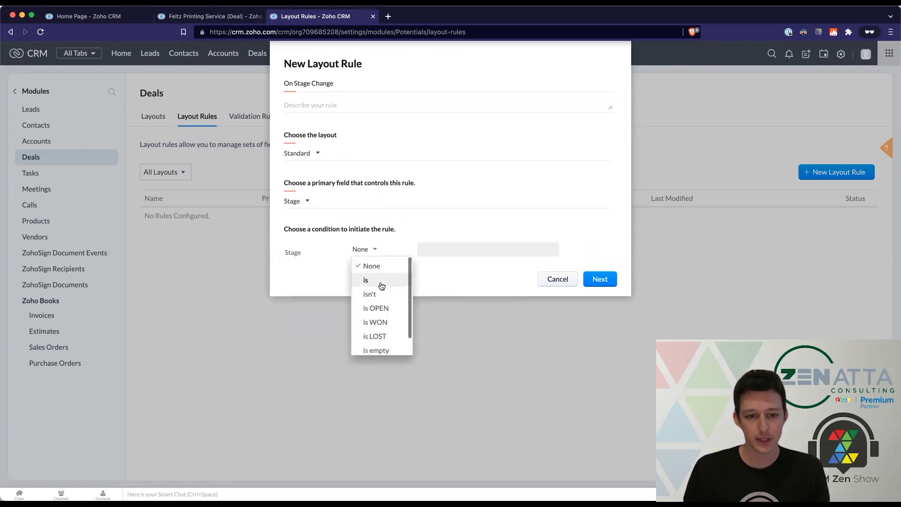
click(380, 284)
click(440, 255)
click(458, 280)
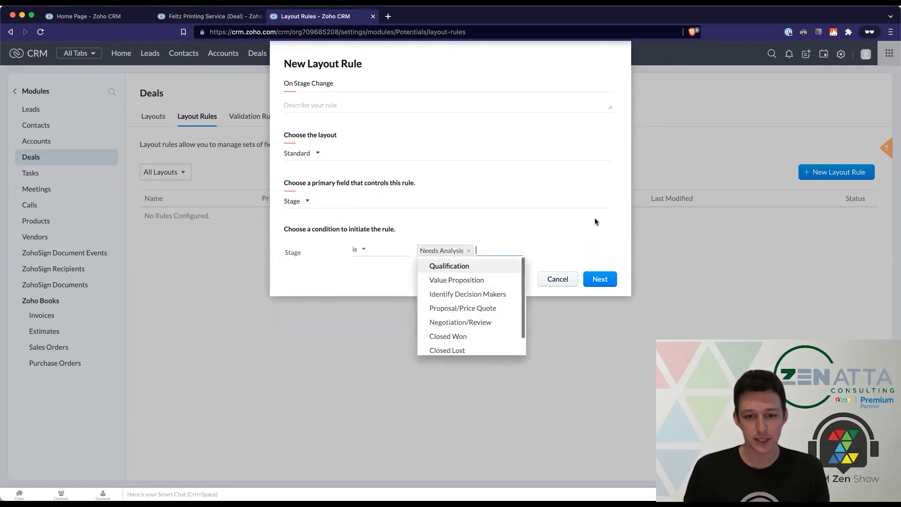
click(593, 278)
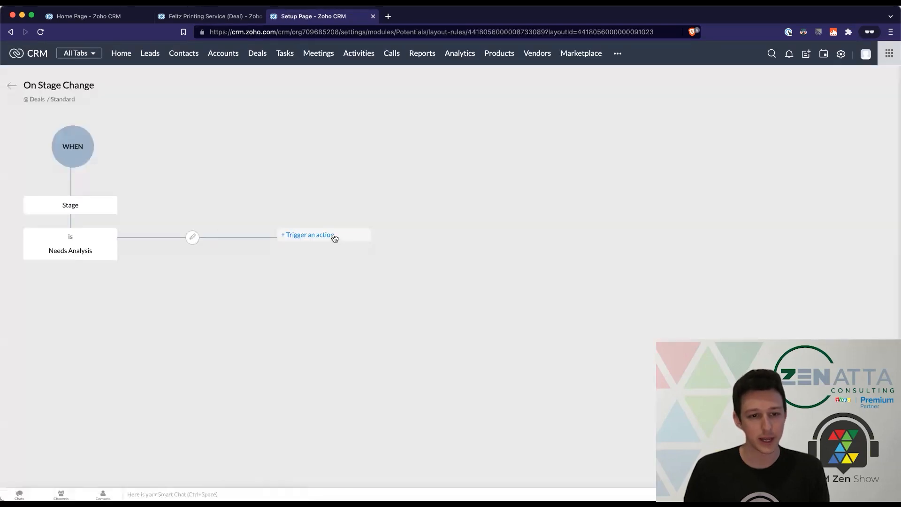
- Start a Set Mandatory Fields action for the Needs Analysis condition and open its field selection
click(334, 236)
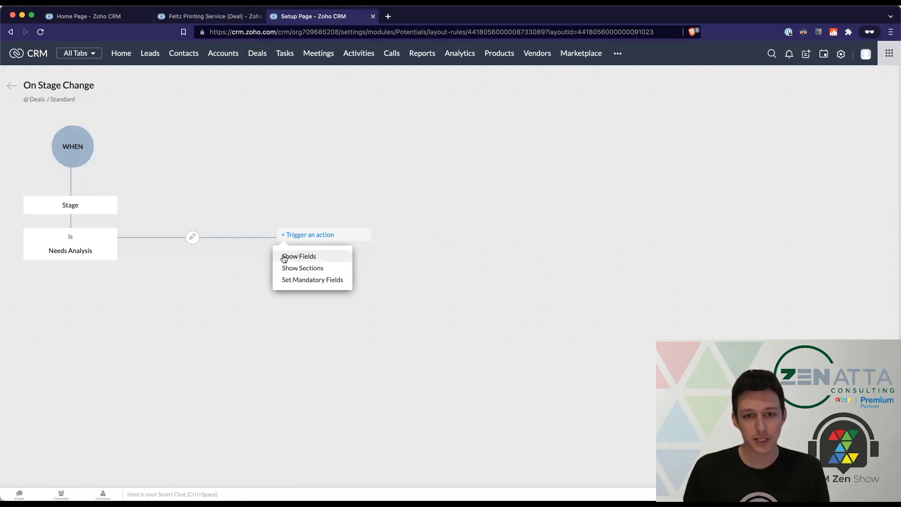
click(304, 279)
click(669, 148)
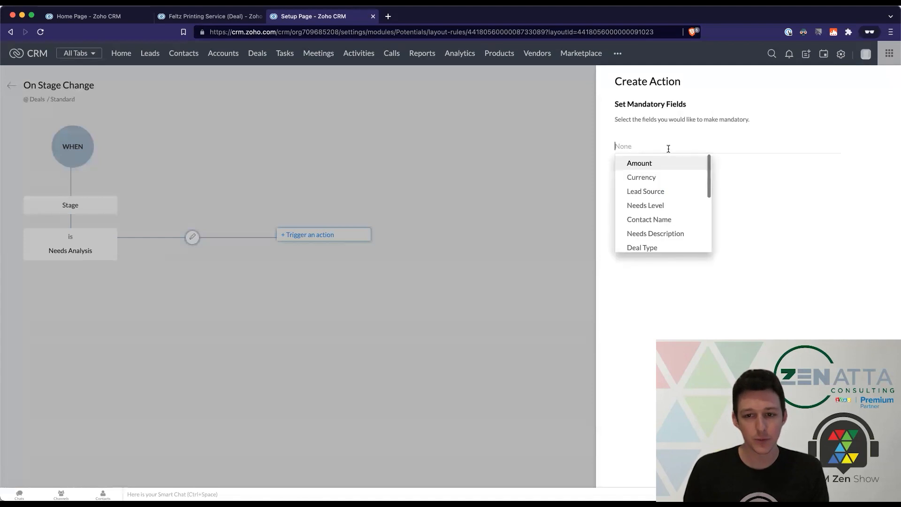
- Check the Feltz Printing Service deal record for the field names in its Qualification Information section
click(240, 20)
scroll(347, 182, down, 3)
scroll(347, 184, down, 5)
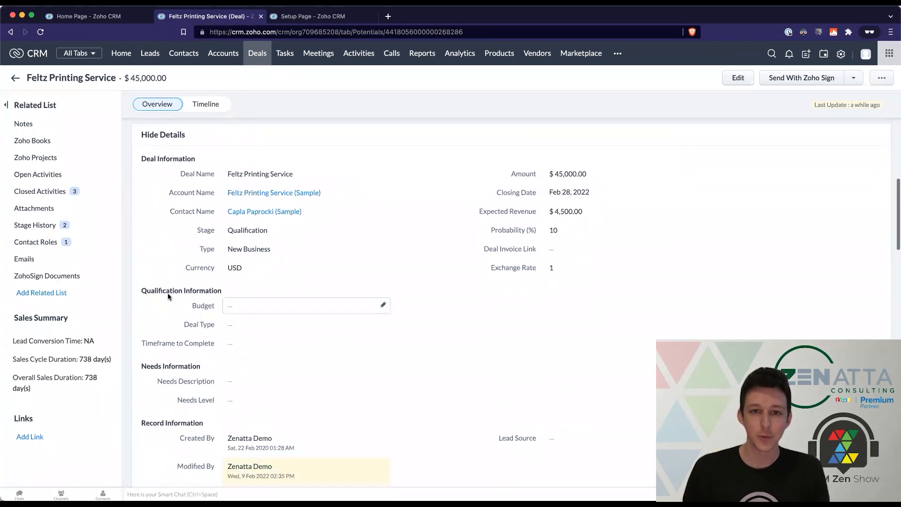
drag(139, 290, 205, 341)
click(203, 340)
scroll(230, 133, up, 5)
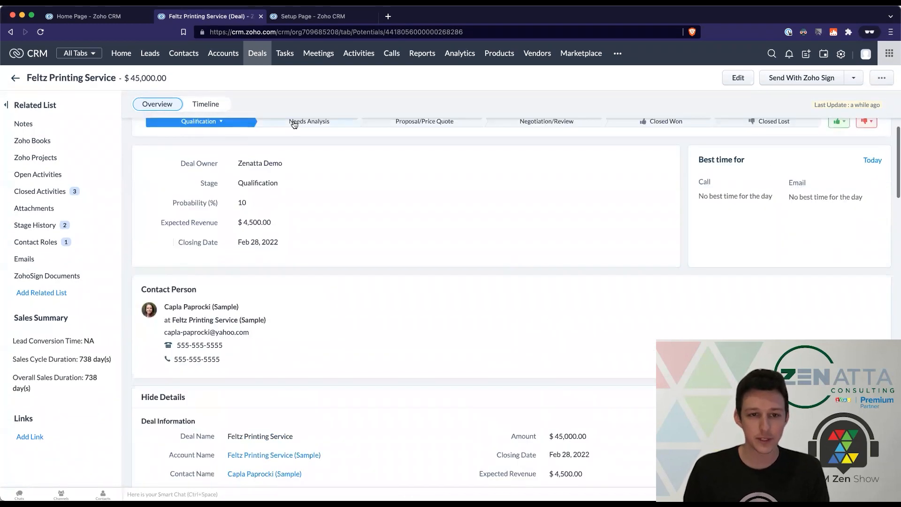
click(332, 18)
click(206, 16)
scroll(307, 305, down, 8)
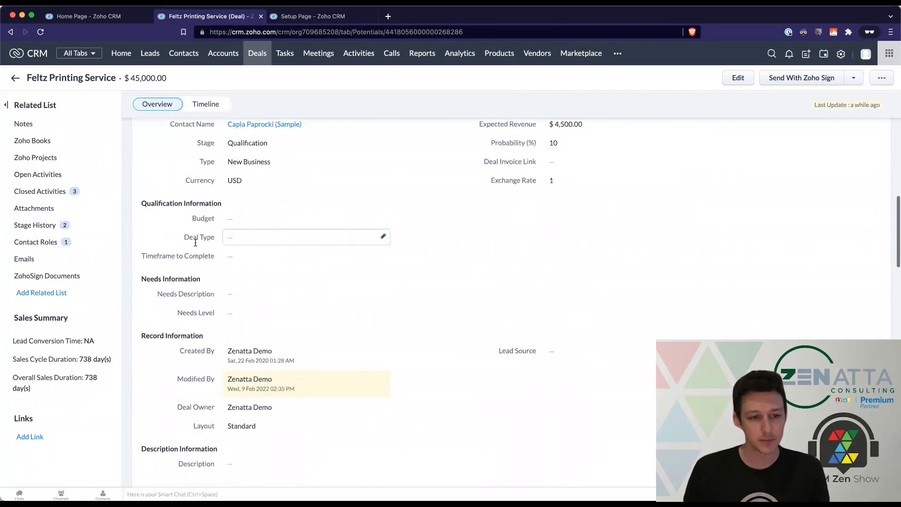
- Make Budget, Timeframe to Complete and Deal Type mandatory in the layout rule's action and save it
click(325, 16)
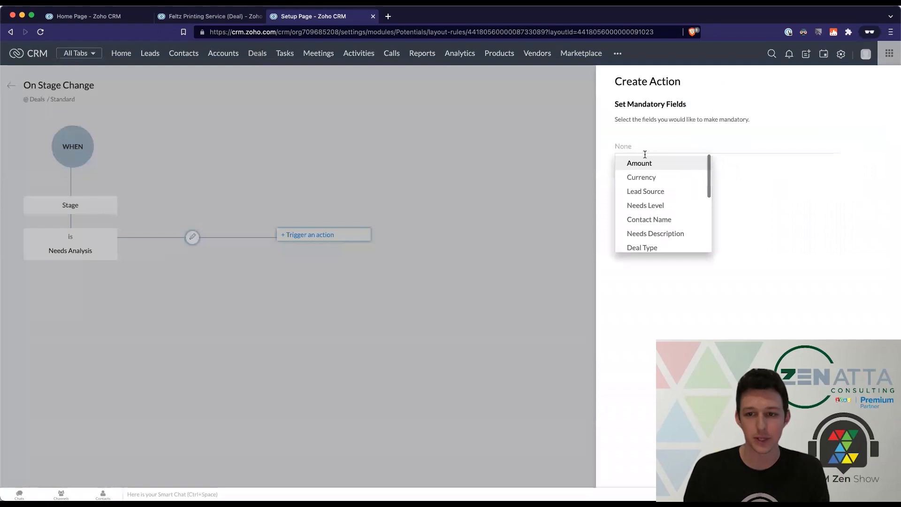
text(bu)
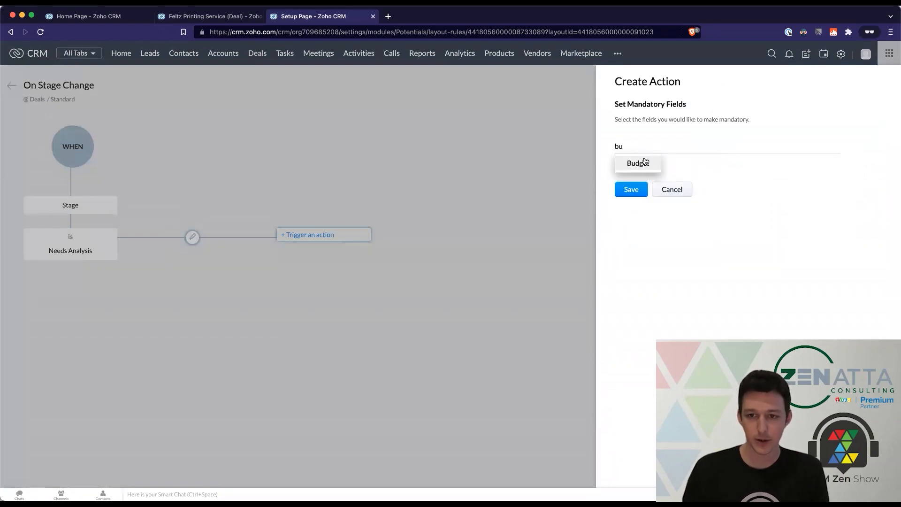
click(645, 161)
text(time)
click(666, 162)
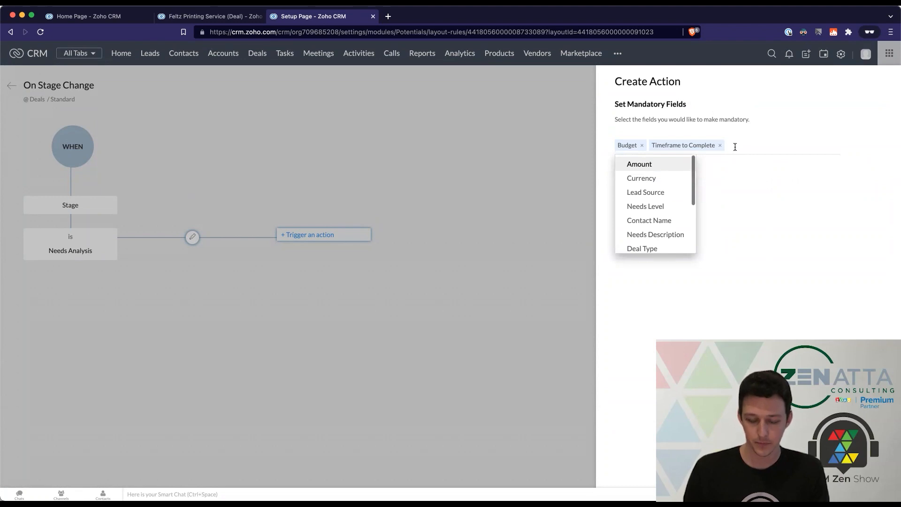
text(ty)
click(643, 163)
click(768, 229)
click(631, 203)
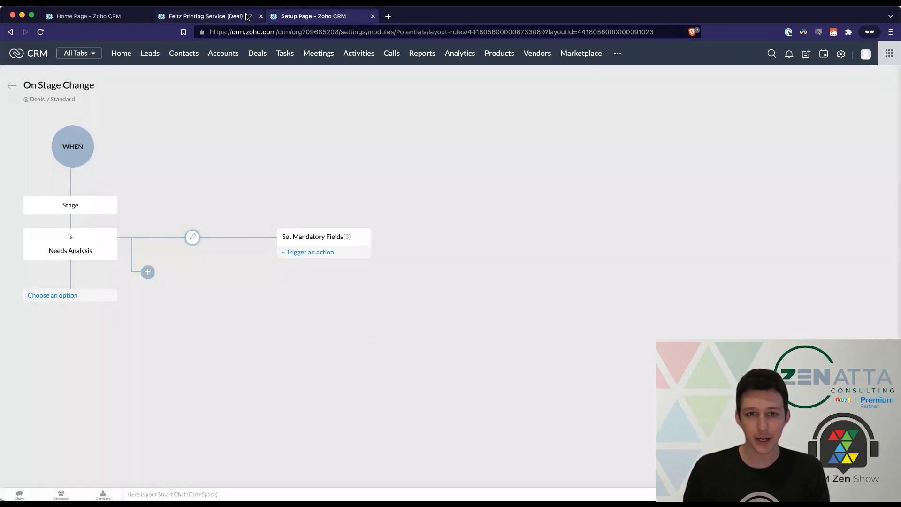
- Return to the Deals layout rules list, then switch to the Feltz Printing Service deal and reload its page
click(10, 86)
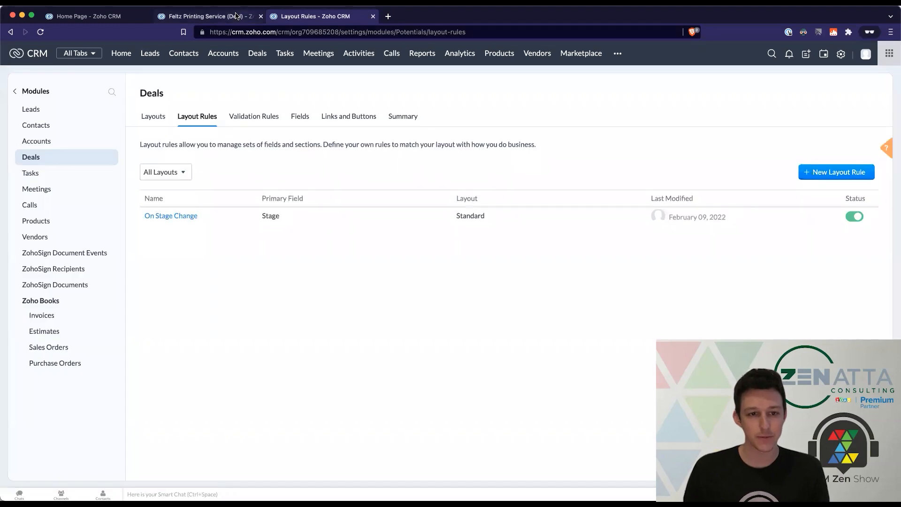
click(234, 17)
click(41, 32)
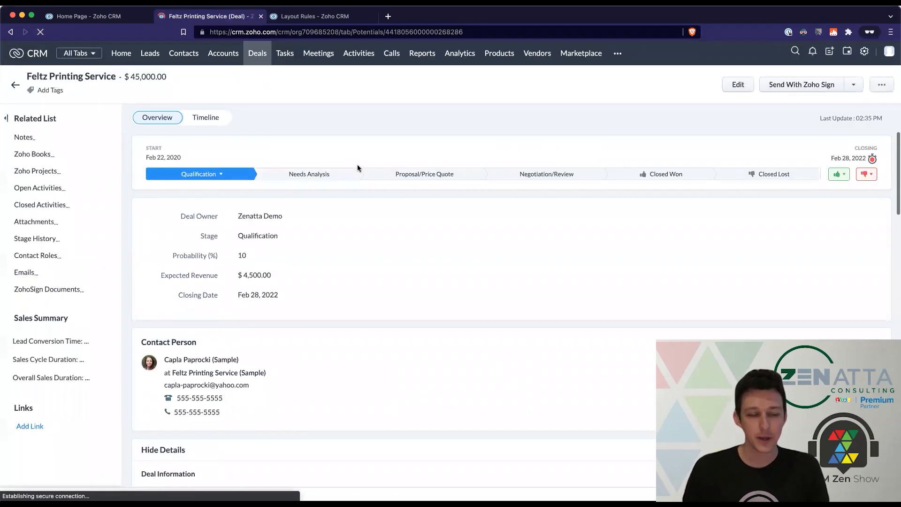
- Try moving the Feltz Printing Service deal to the Needs Analysis stage to check the mandatory fields, and cancel the change
scroll(360, 169, down, 5)
scroll(359, 169, down, 5)
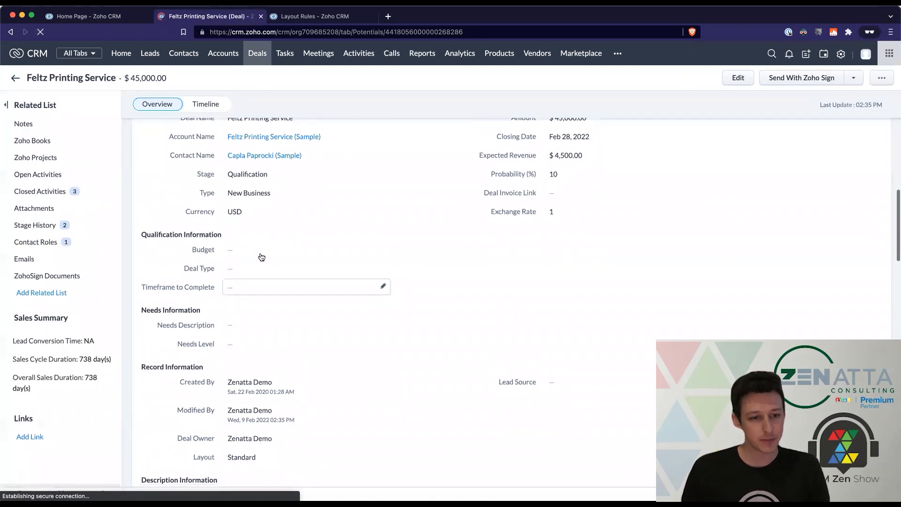
scroll(261, 257, up, 10)
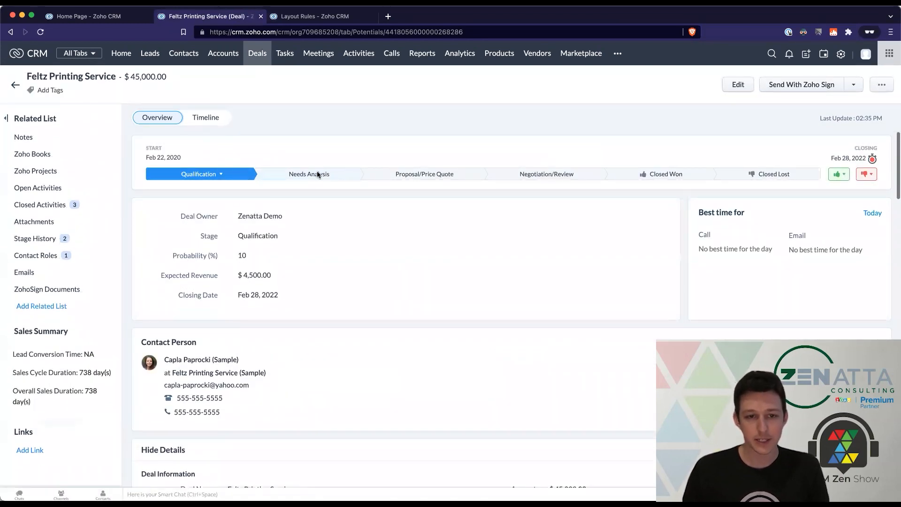
click(317, 173)
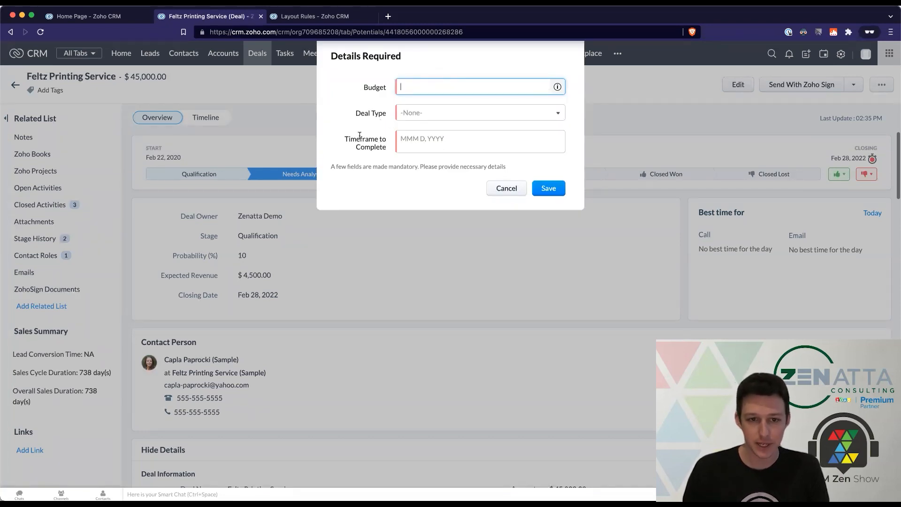
click(509, 188)
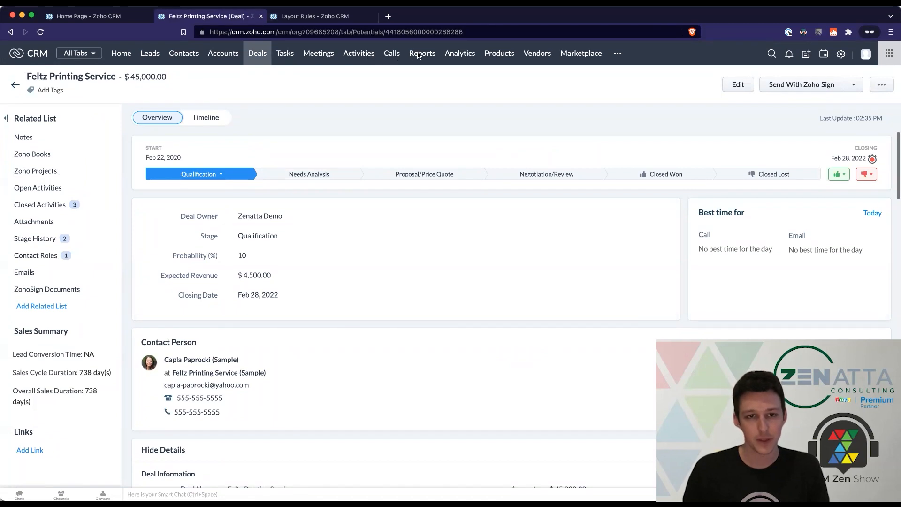
- Close the Layout Rules page and open the CRM setup page in a separate browser tab
key(super+t)
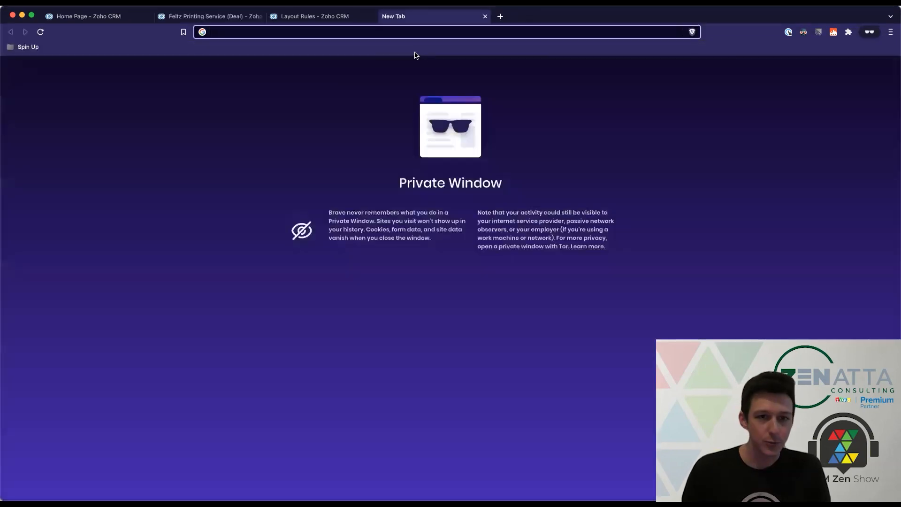
click(374, 17)
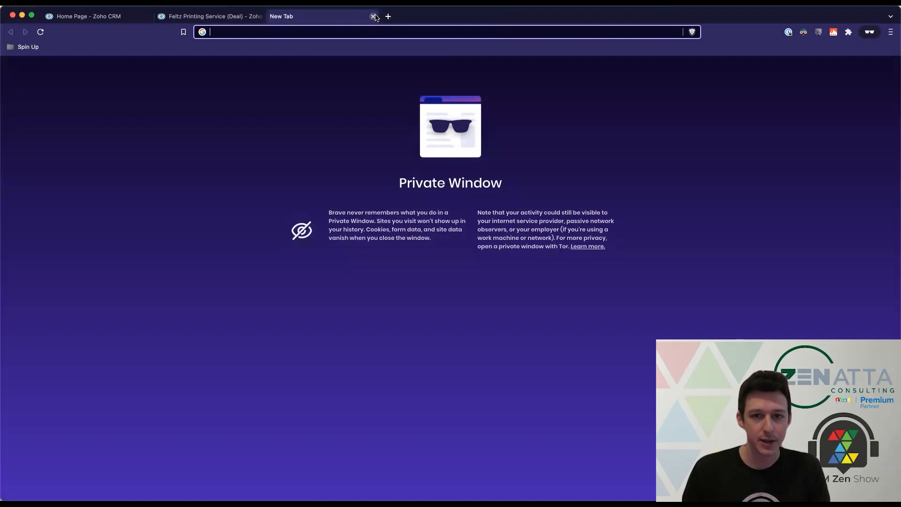
click(374, 17)
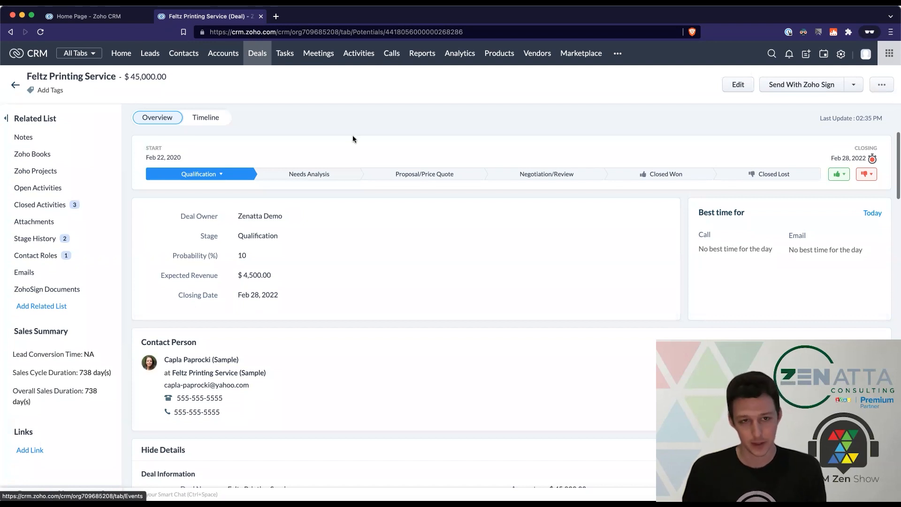
super+click(841, 55)
click(288, 21)
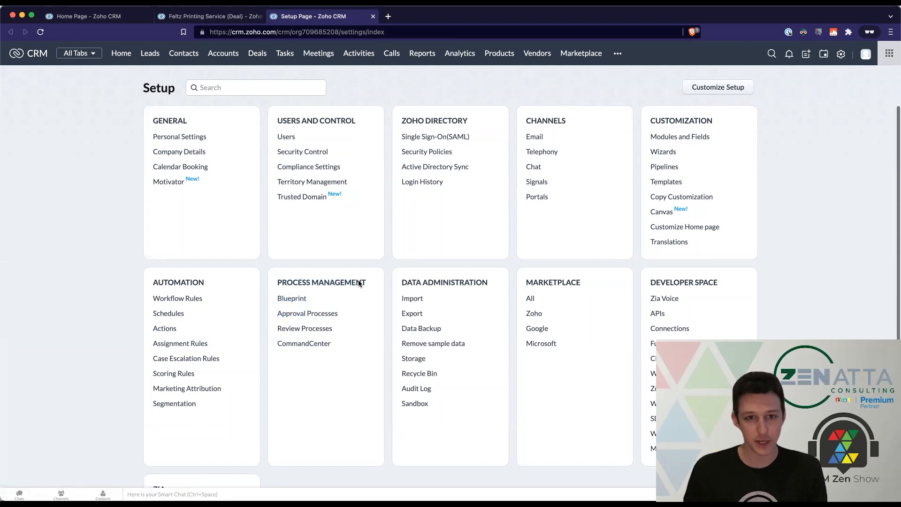
- Start a new approval process for the Deals module and name it "Approval for Needs Analysis"
click(322, 315)
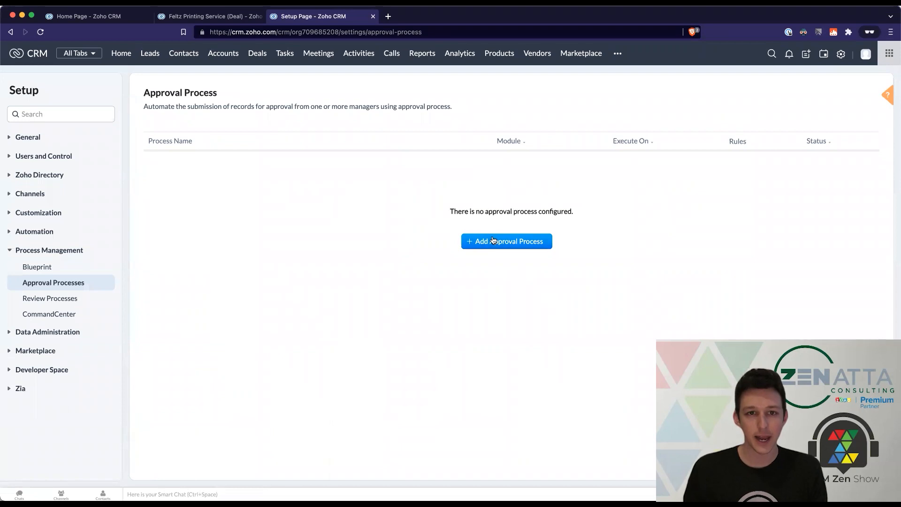
click(493, 240)
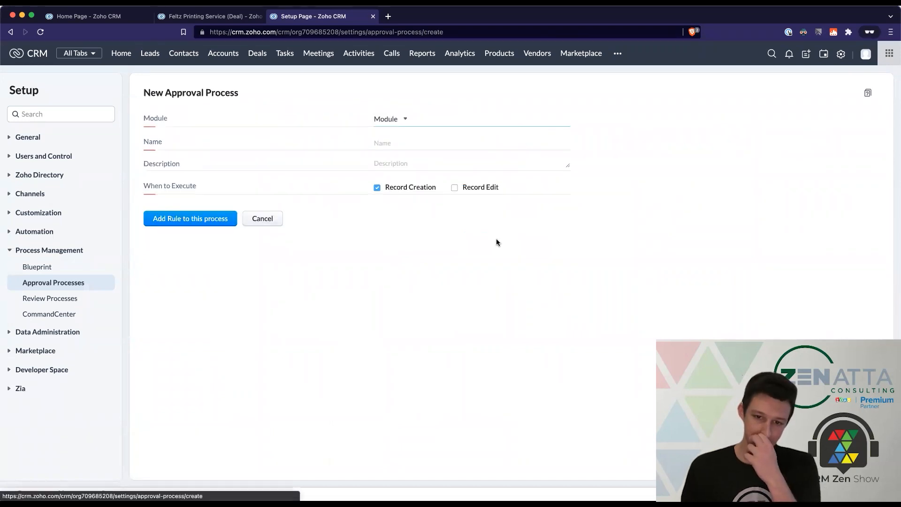
click(384, 119)
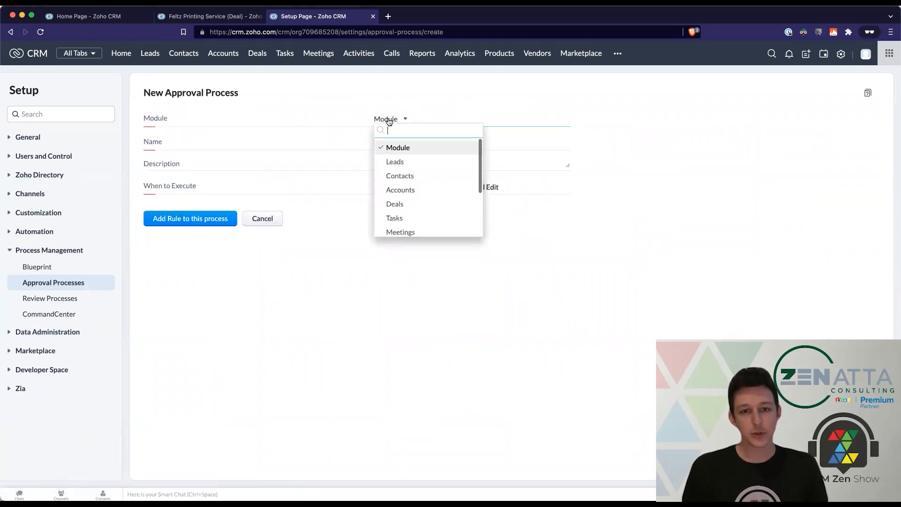
scroll(422, 196, down, 3)
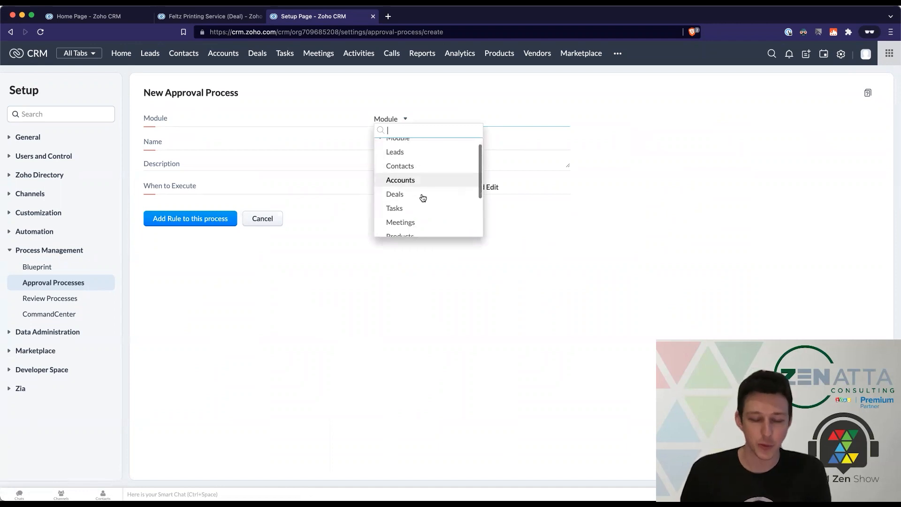
scroll(423, 197, up, 3)
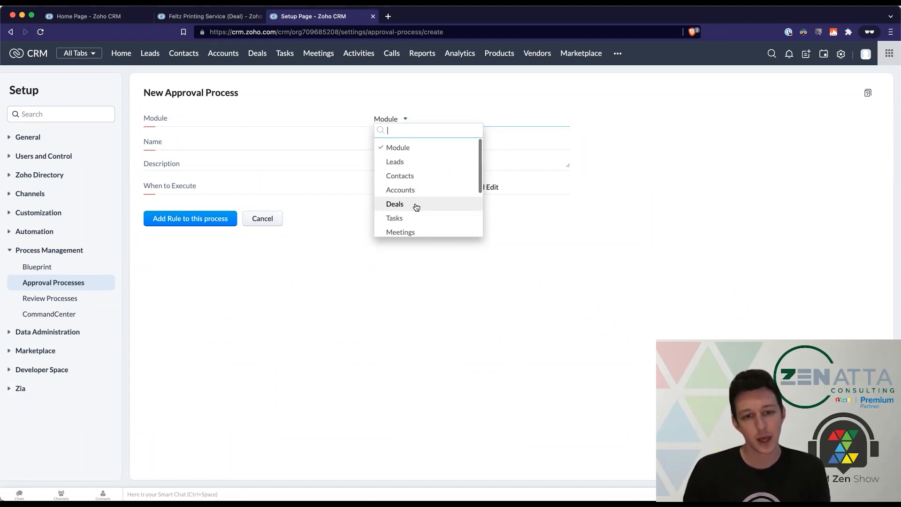
click(416, 206)
click(396, 148)
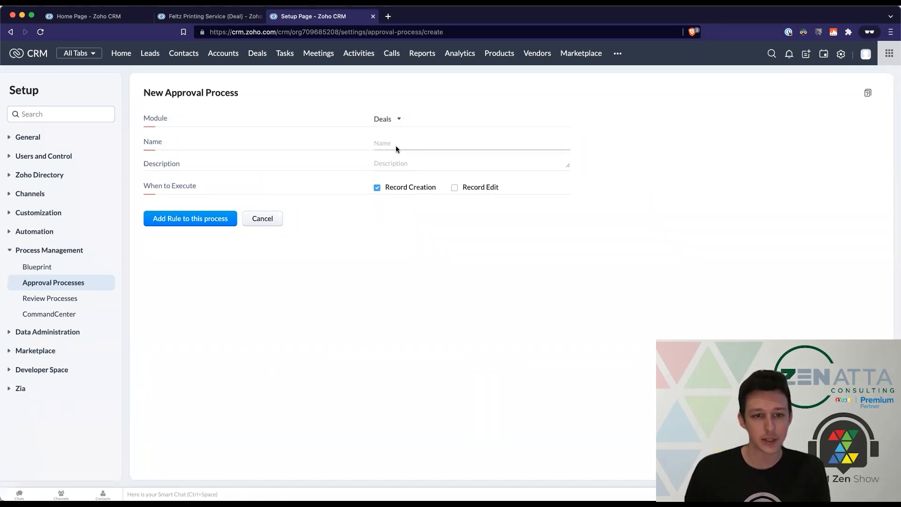
text(Approval for Needs Analysis)
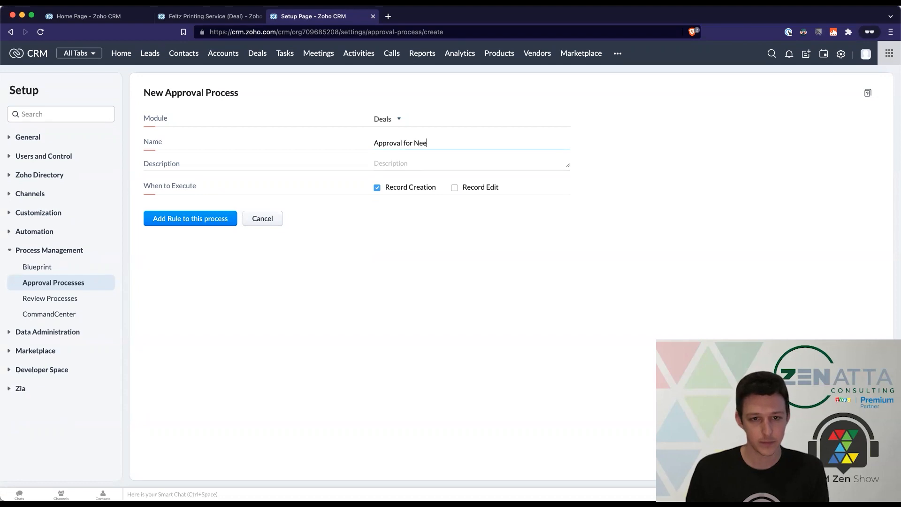
click(426, 277)
click(402, 142)
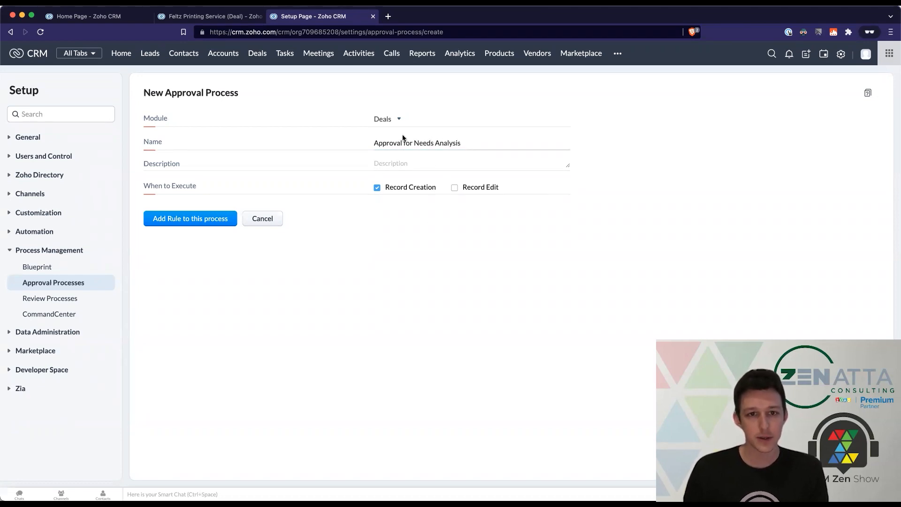
- Set the approval process to execute on record edit only, not on record creation, and add a rule to it
click(377, 187)
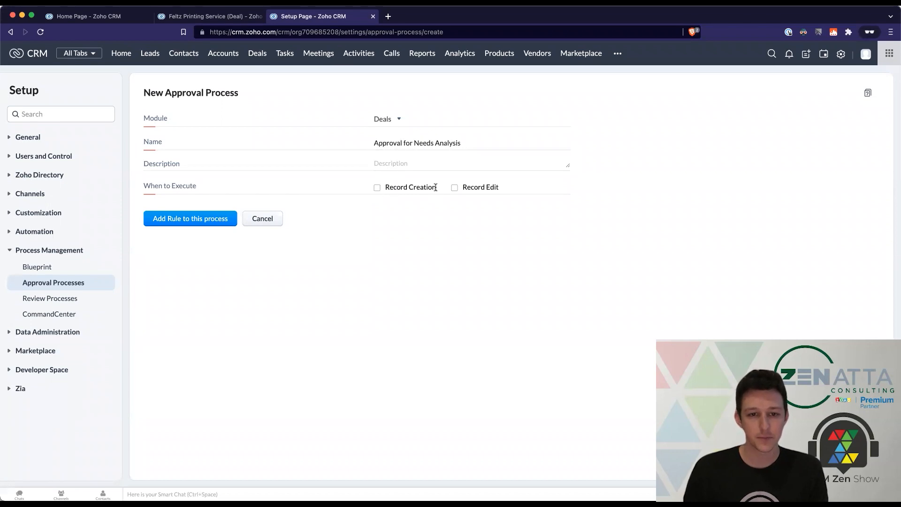
click(452, 188)
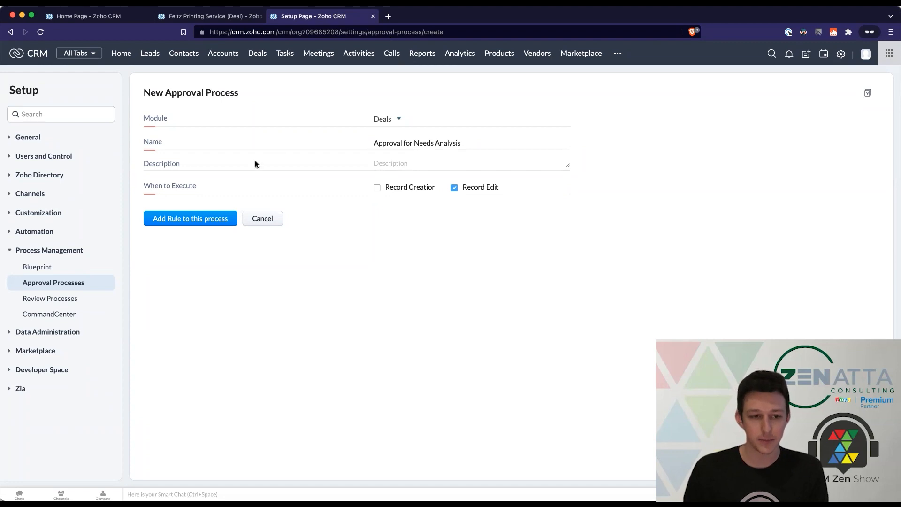
click(218, 226)
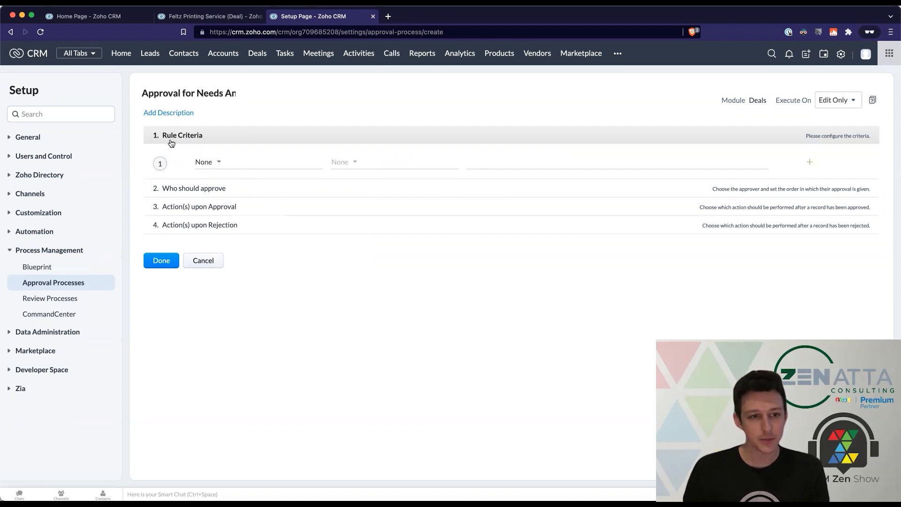
- Set the approval rule's criteria to Stage is Needs Analysis
click(208, 163)
text(stage)
click(217, 194)
click(340, 168)
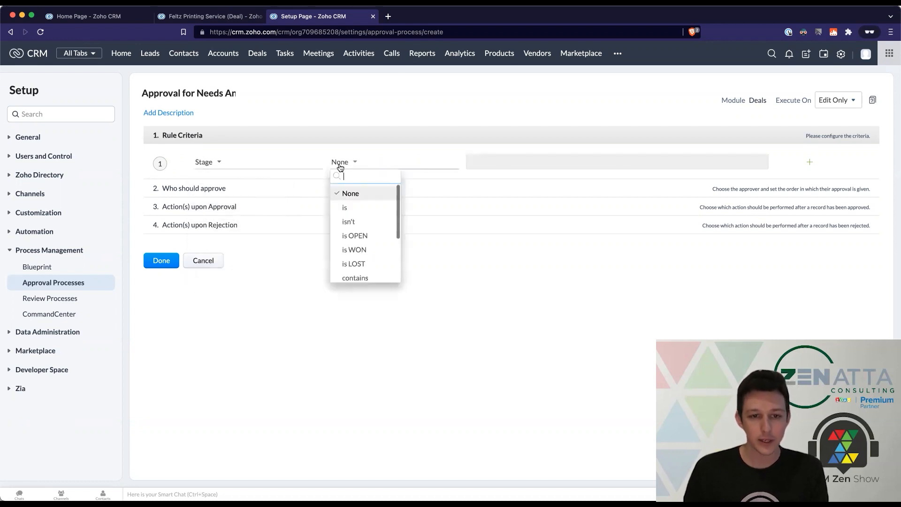
click(348, 205)
click(495, 164)
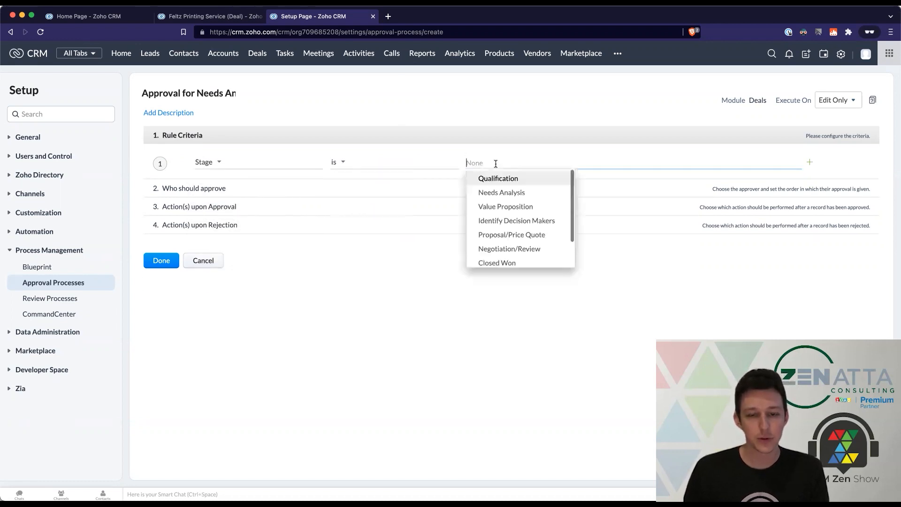
click(500, 193)
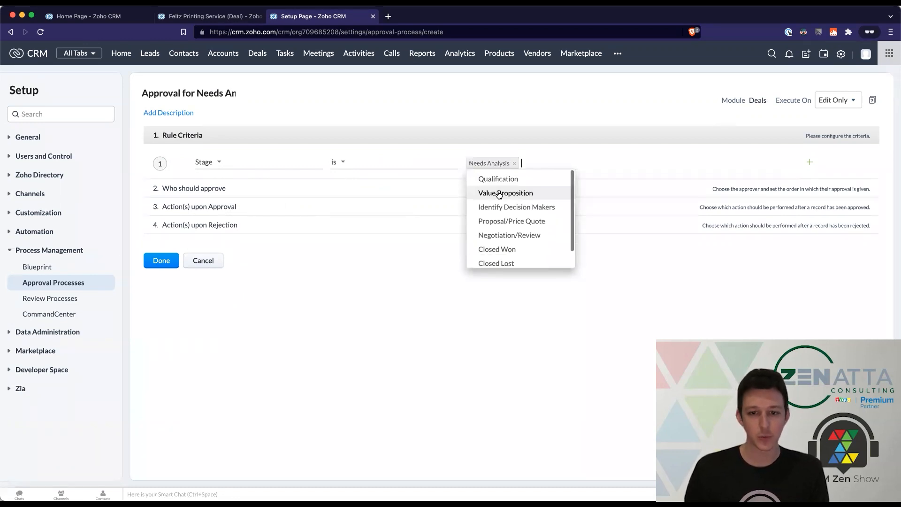
click(501, 109)
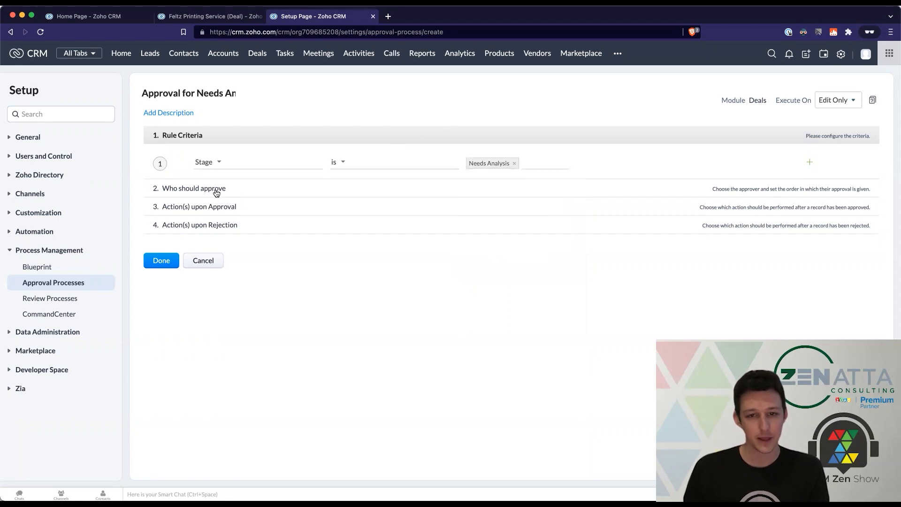
- Set the first approver of the rule to the CEO role
click(217, 188)
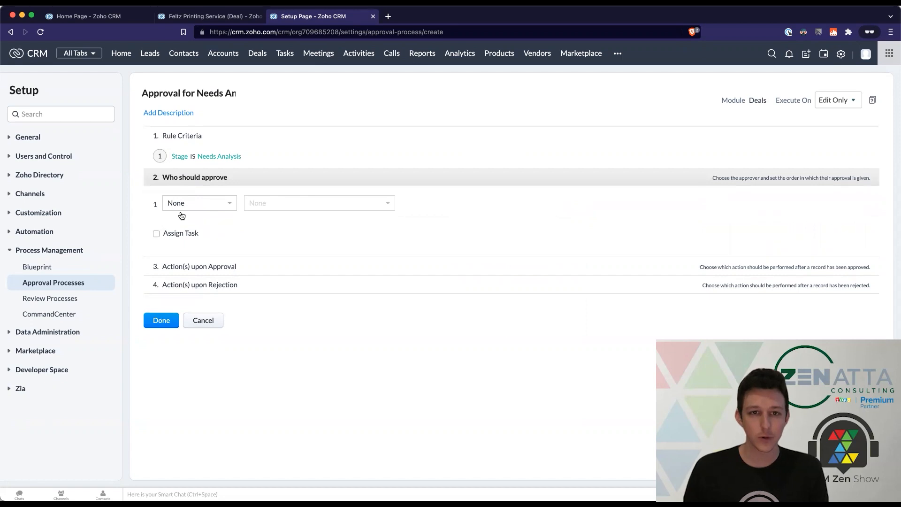
click(224, 207)
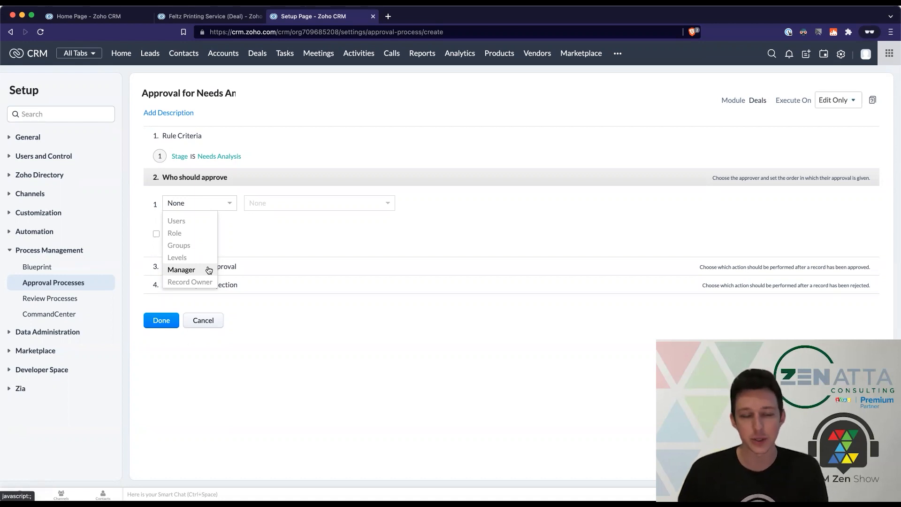
click(197, 233)
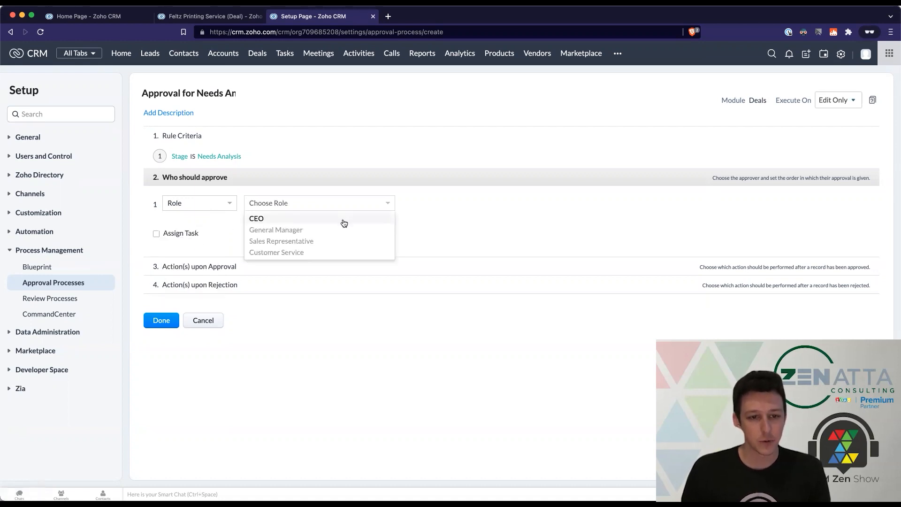
click(312, 219)
click(318, 205)
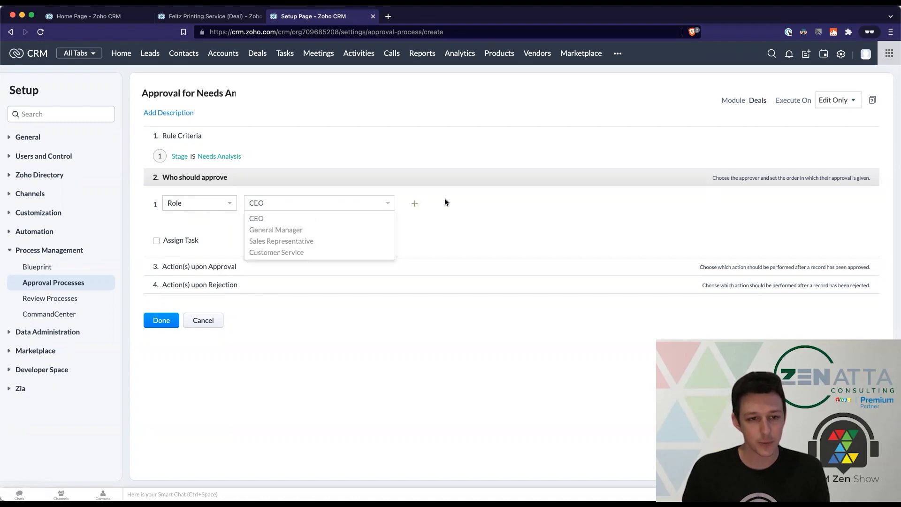
- Add the General Manager role as a second approver and keep the overall approval method at Anyone
click(415, 204)
click(223, 231)
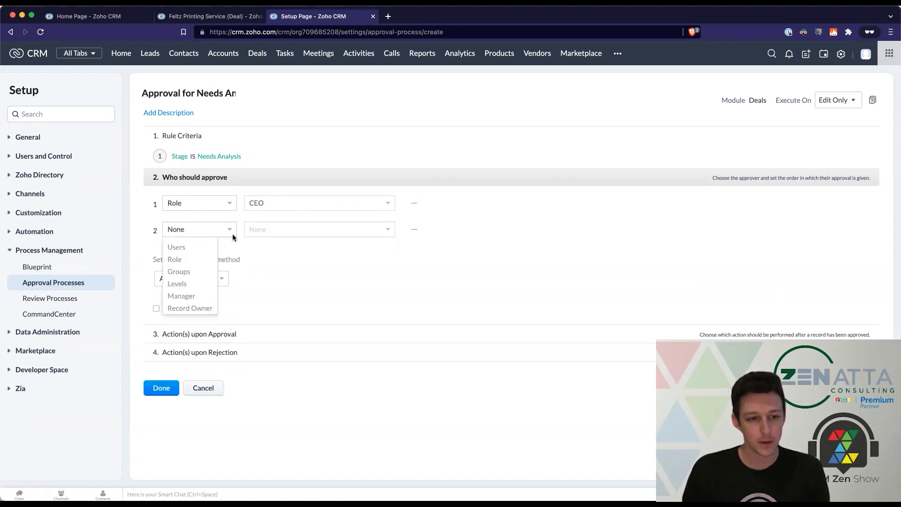
click(174, 259)
click(309, 255)
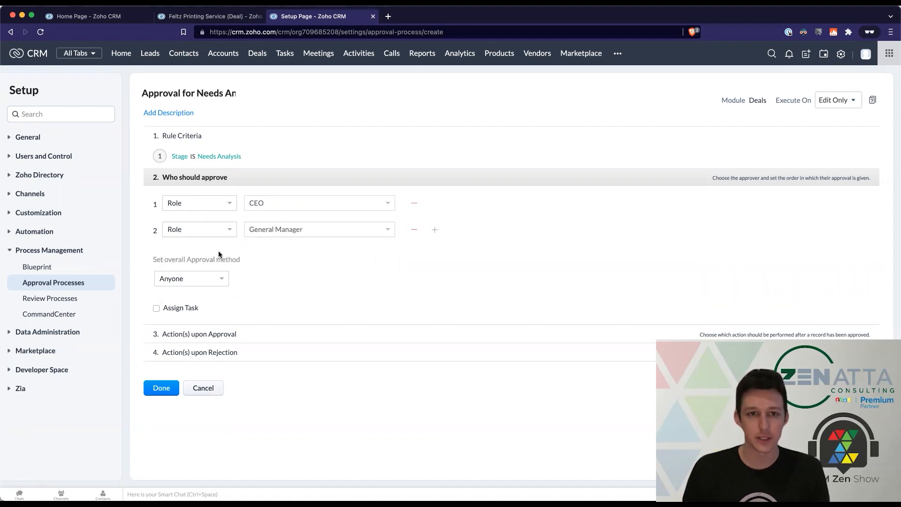
click(222, 280)
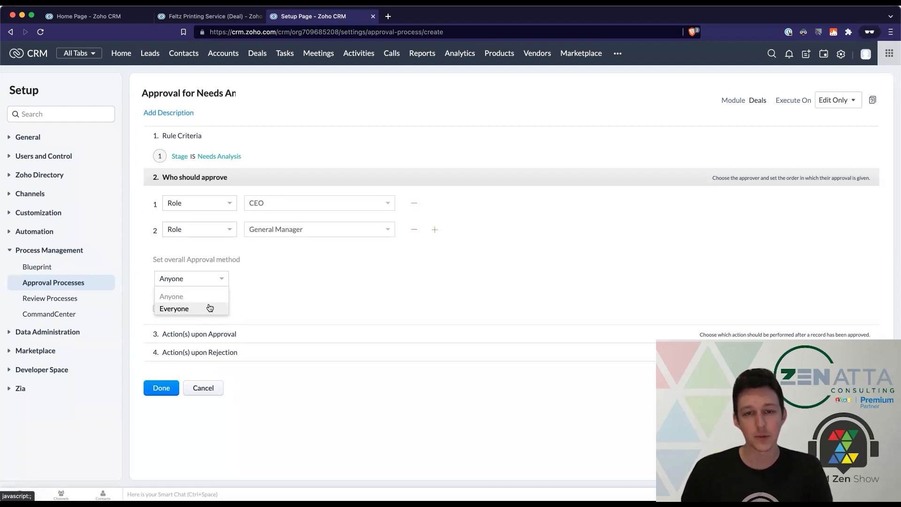
click(209, 296)
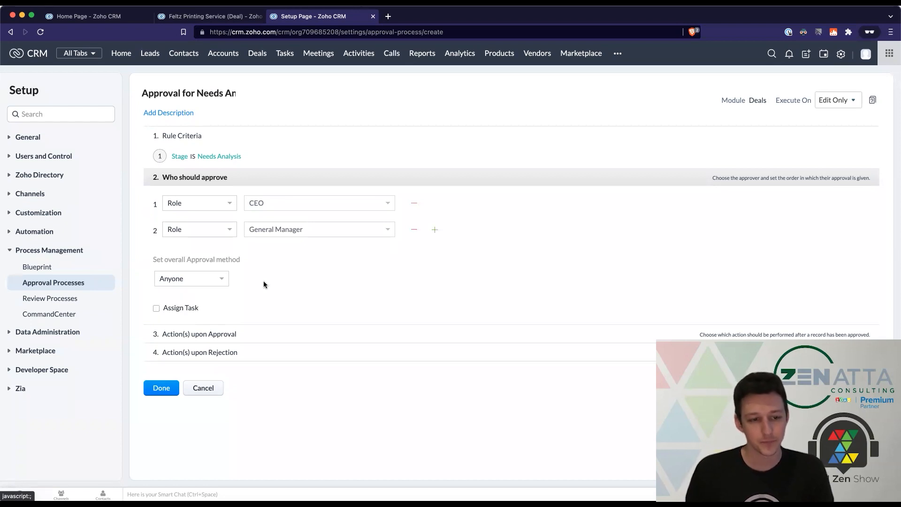
- Assign approvers a new task with subject "Approve Qualification", due 1 day after record submission, and save and associate it
click(157, 309)
click(241, 311)
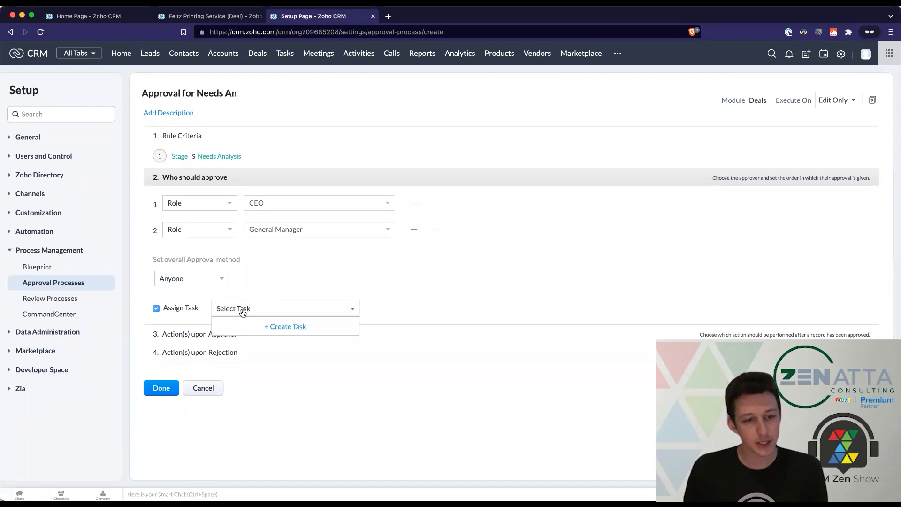
click(297, 329)
click(424, 102)
text(Approve Needs)
key(BackSpace)
key(BackSpace)
key(BackSpace)
key(BackSpace)
key(BackSpace)
text(Qualification)
click(508, 131)
text(1)
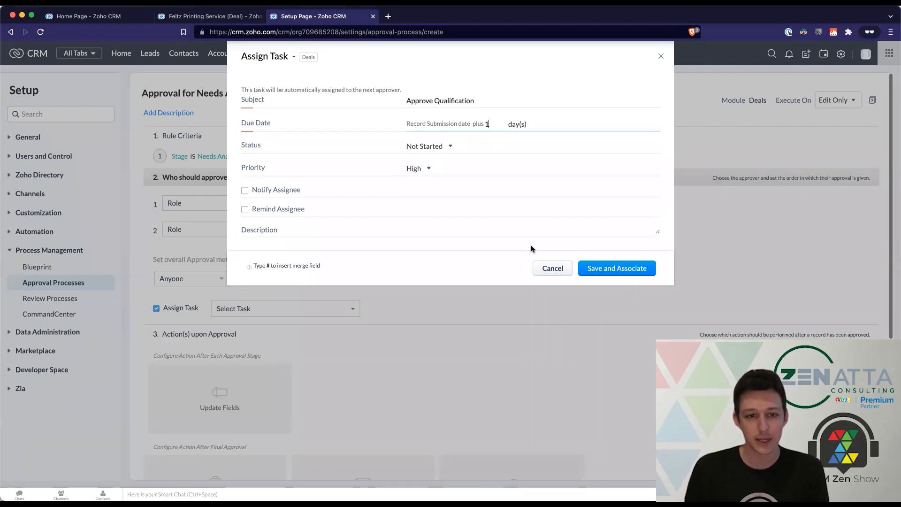
click(582, 261)
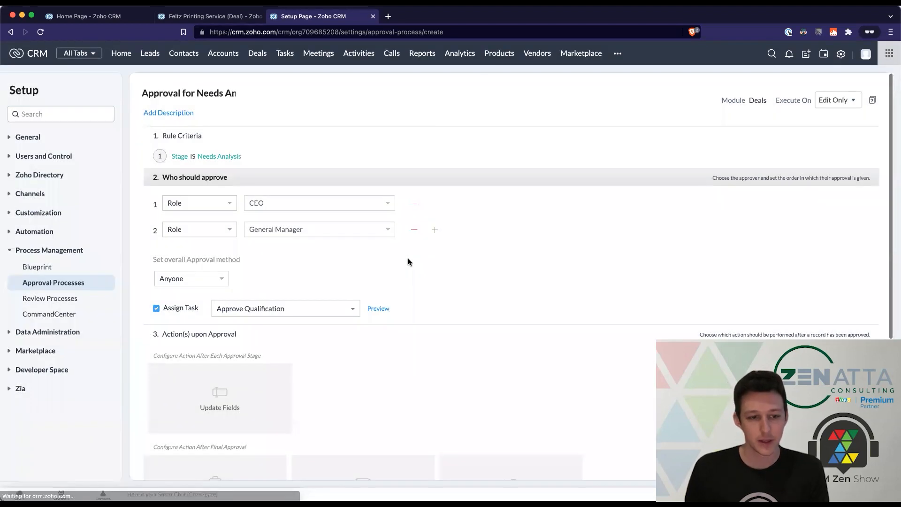
scroll(408, 262, down, 1)
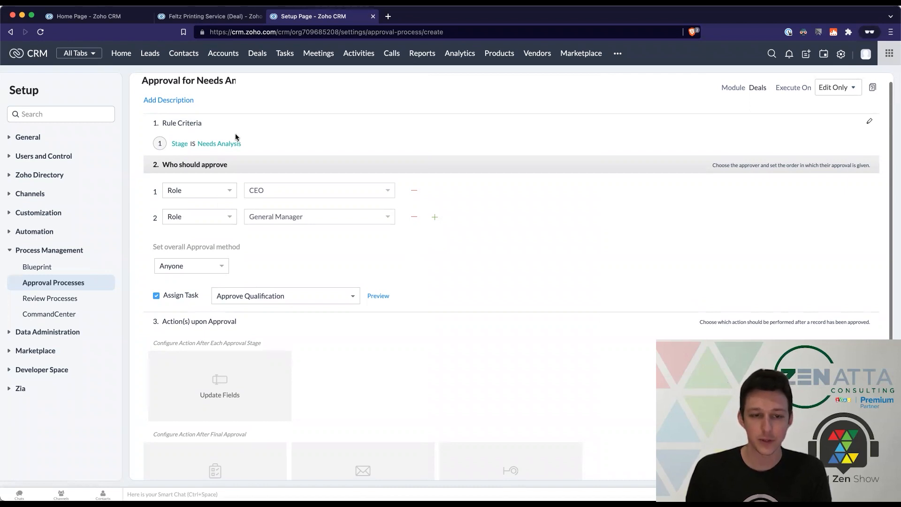
- Expand the Action(s) upon Rejection section and review which actions can be configured after approval and after rejection
scroll(426, 350, down, 2)
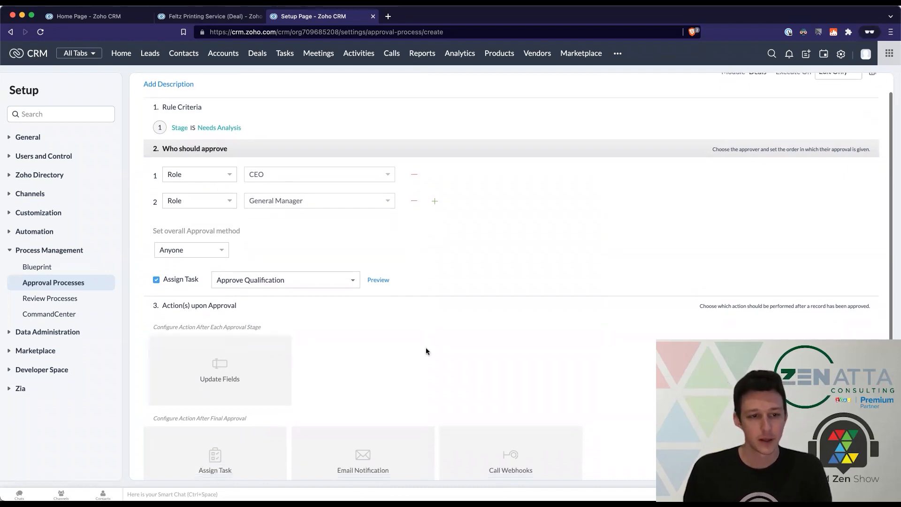
scroll(426, 351, down, 5)
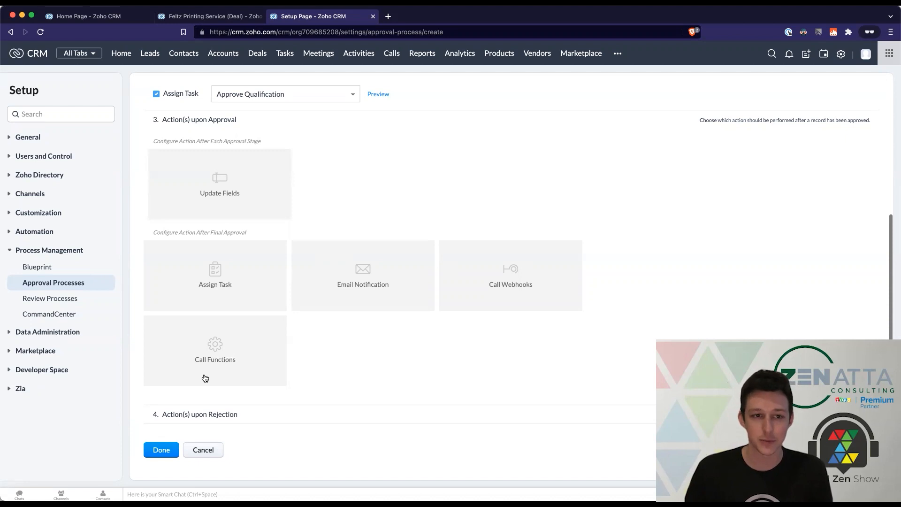
click(201, 421)
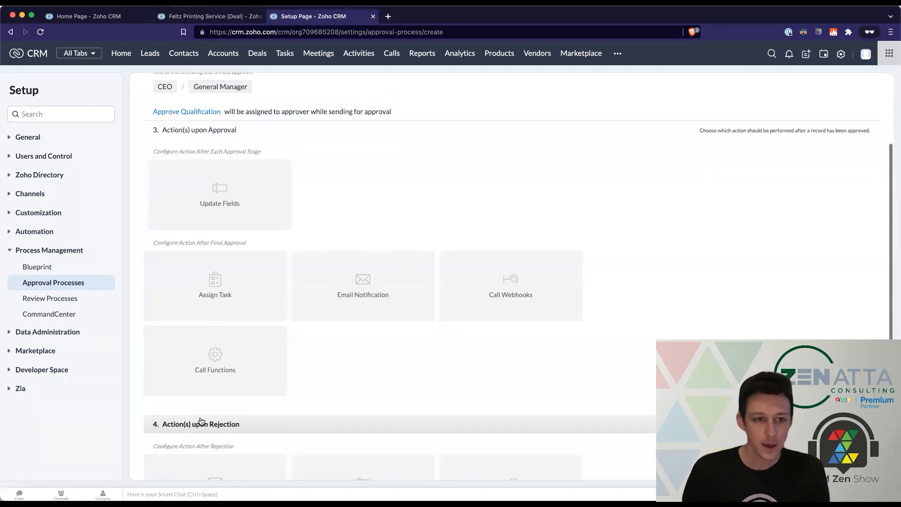
scroll(326, 359, down, 4)
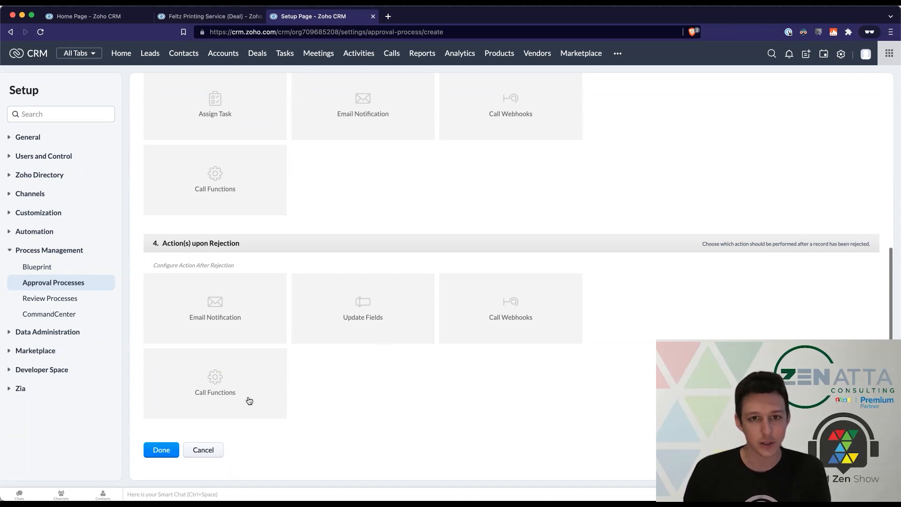
scroll(249, 408, up, 5)
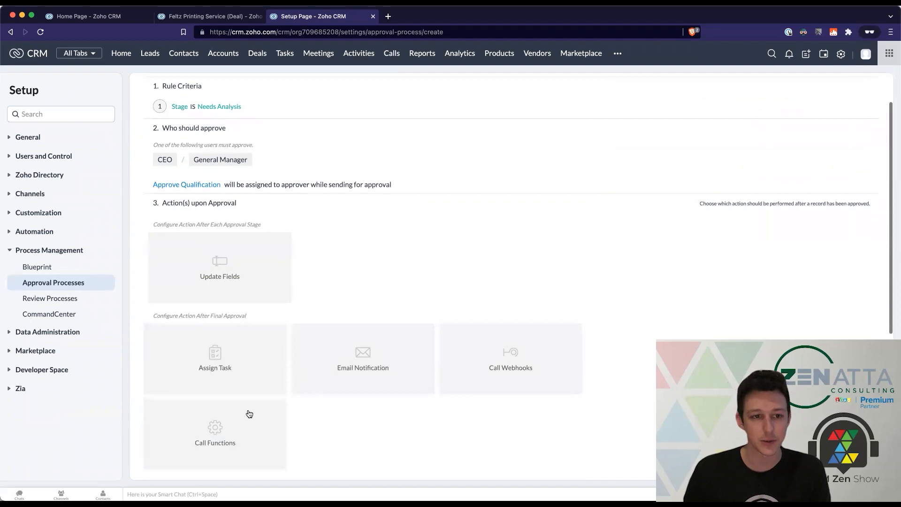
scroll(249, 414, down, 2)
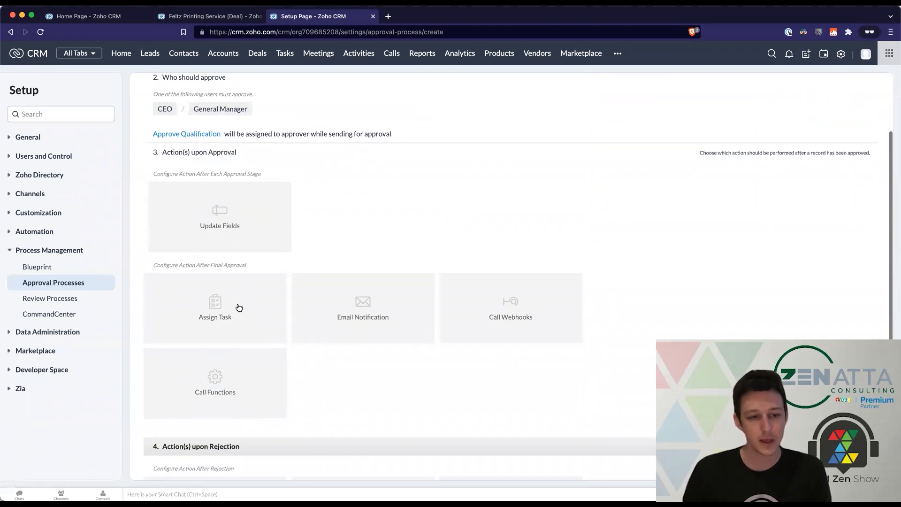
- Add an after-final-approval task with subject "Record has been approved!", due 1 day after the approval date, and save and associate it
scroll(240, 305, down, 1)
click(238, 299)
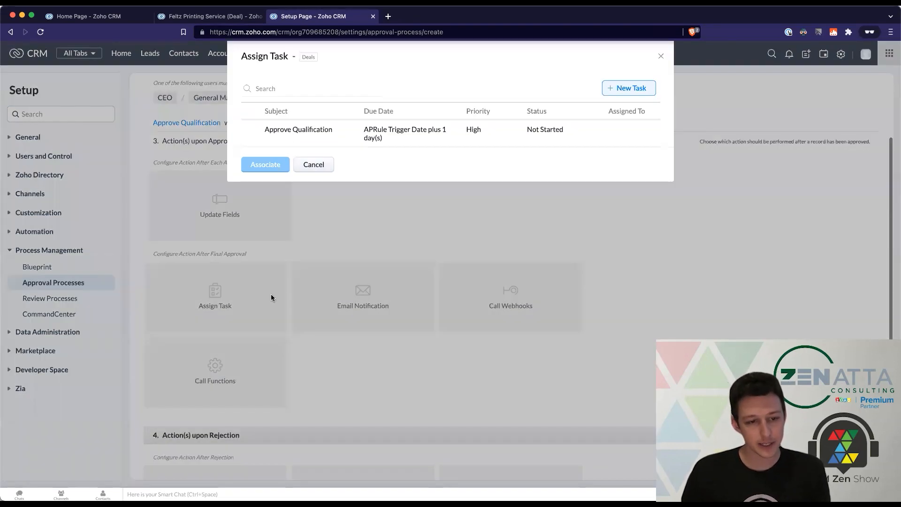
click(620, 89)
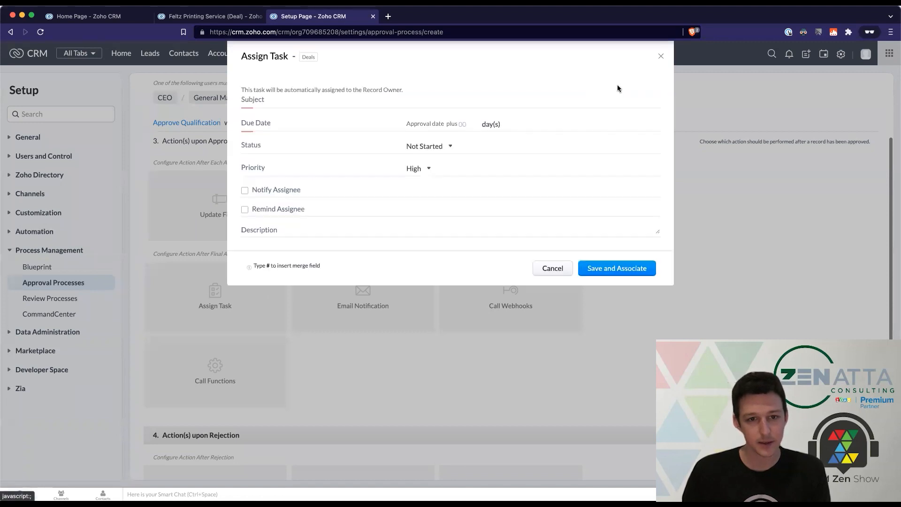
click(464, 99)
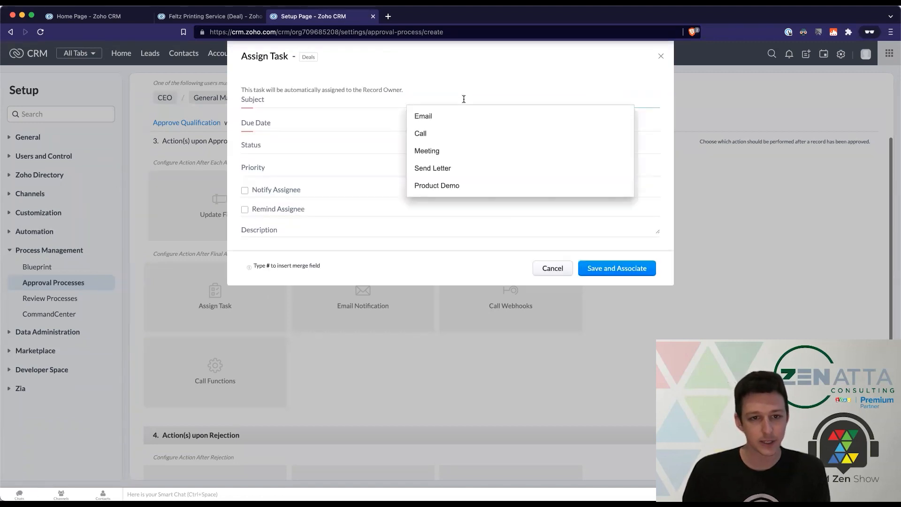
text(Rec)
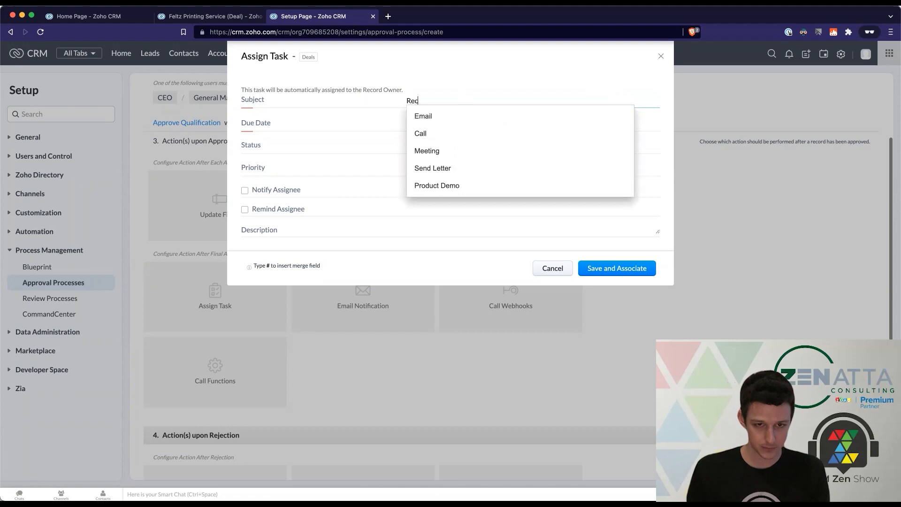
text(ord has been approved!)
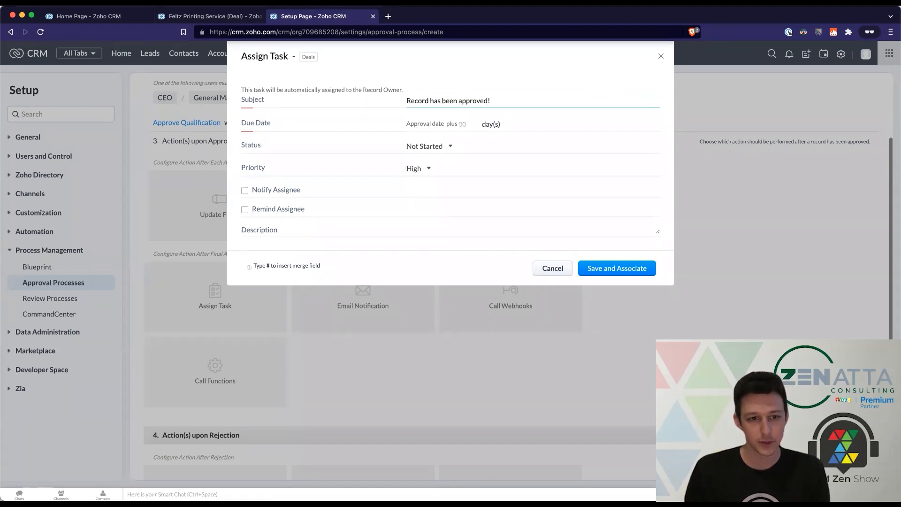
key(Tab)
text(1)
click(601, 269)
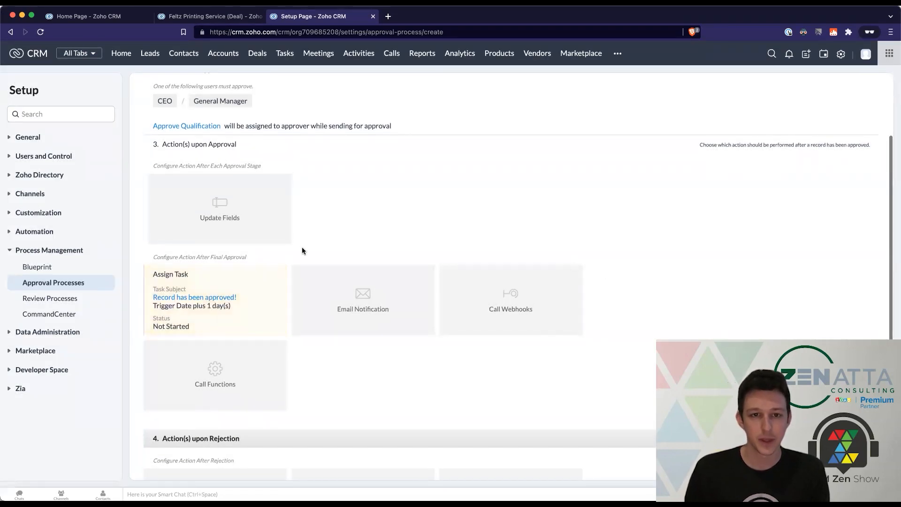
- Finish the rule without any rejection actions and save the approval process
scroll(303, 251, down, 5)
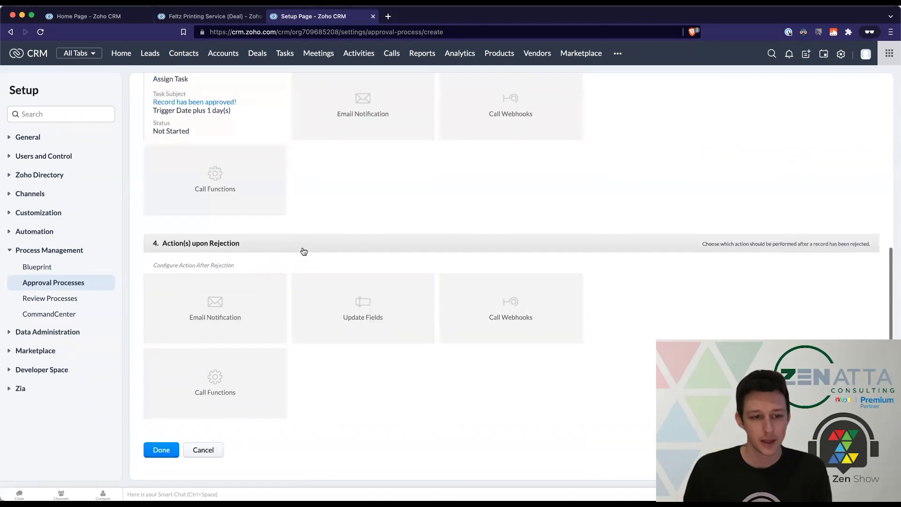
click(160, 451)
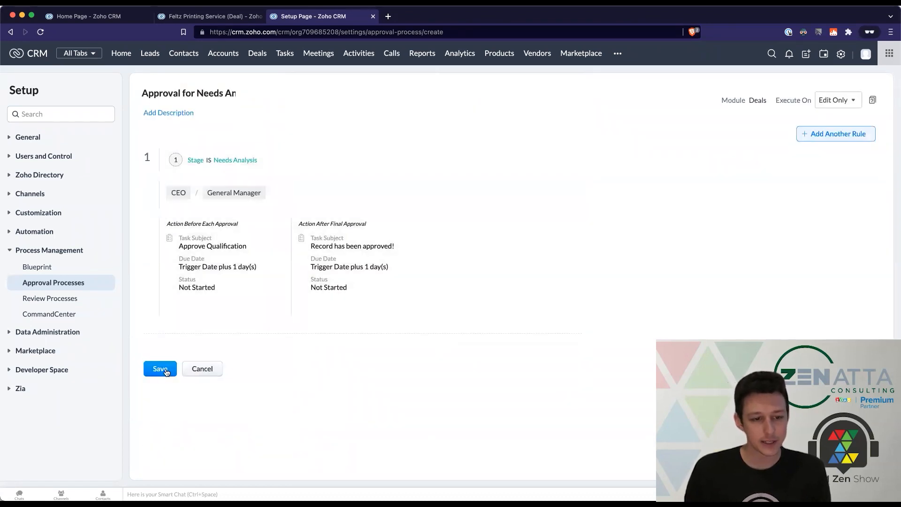
click(167, 370)
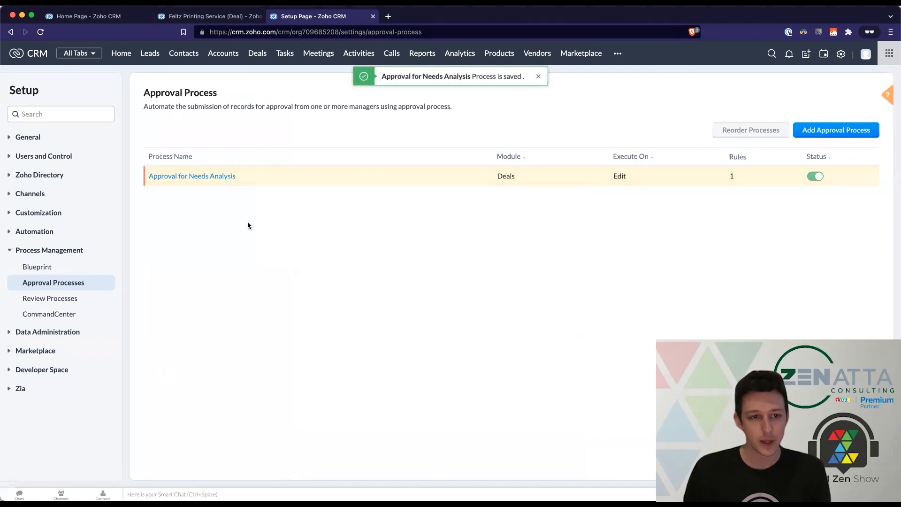
- Reopen the Approval for Needs Analysis process, check its full name, and save it again
click(213, 179)
drag(240, 93, 264, 95)
key(BackSpace)
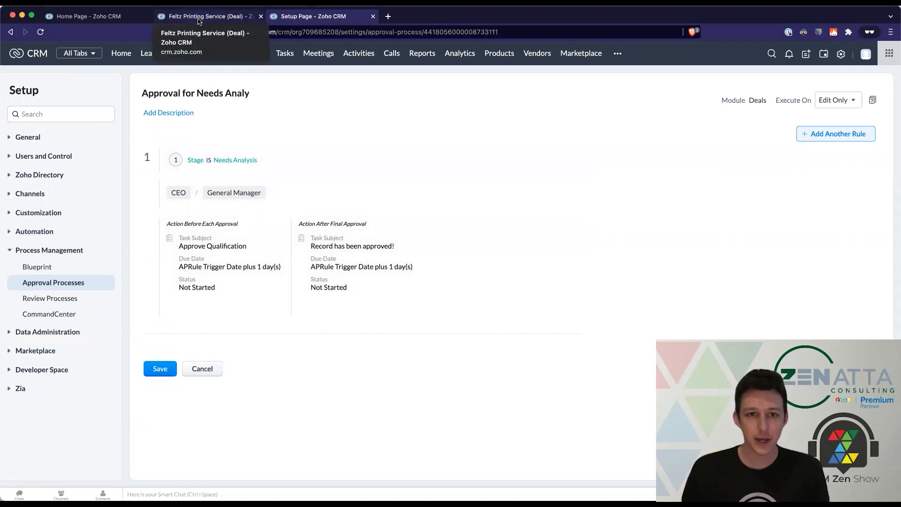
click(162, 369)
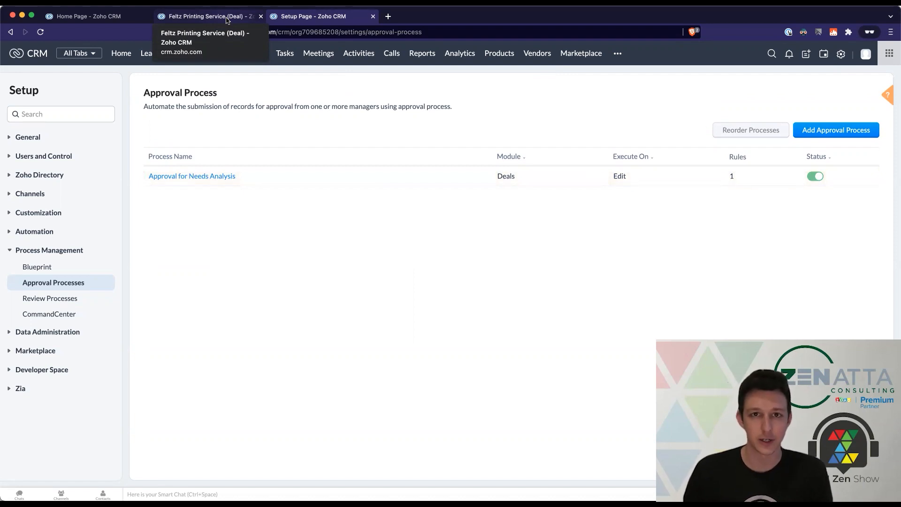
- Return to the Feltz Printing Service deal and move its stage to Needs Analysis
click(227, 20)
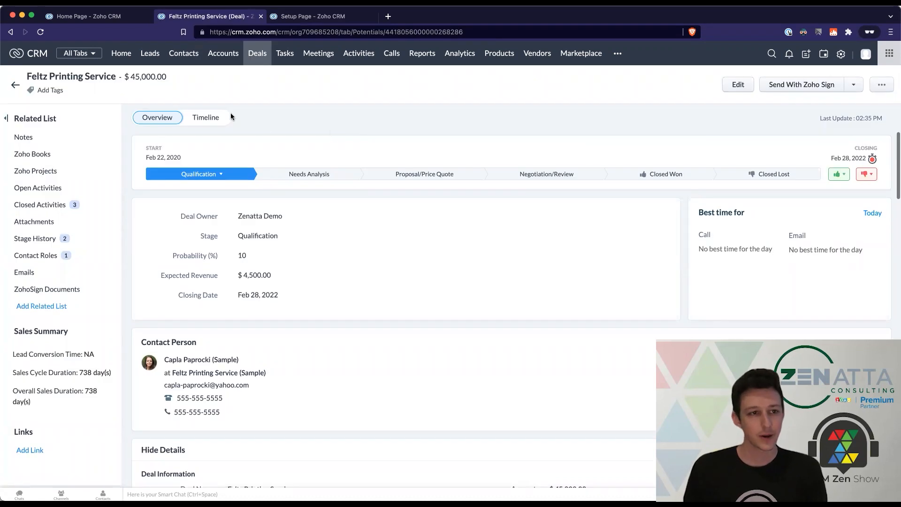
drag(27, 76, 103, 77)
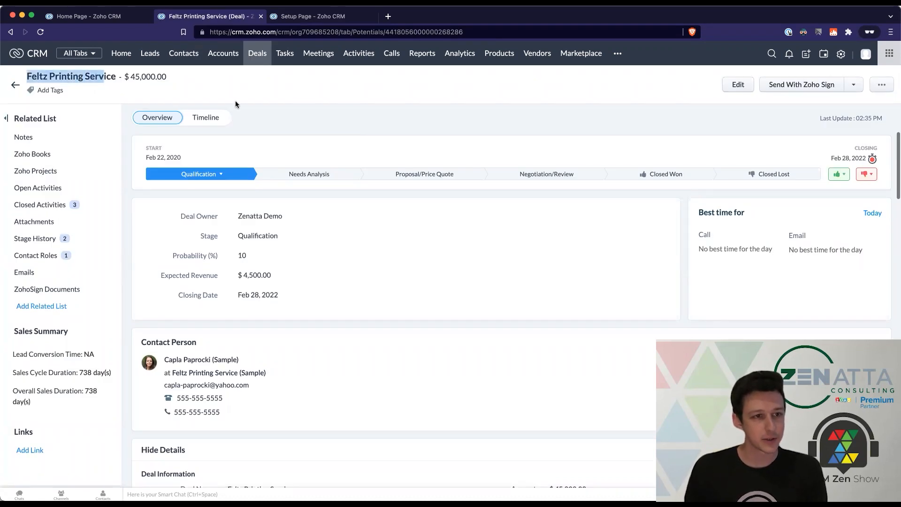
click(236, 101)
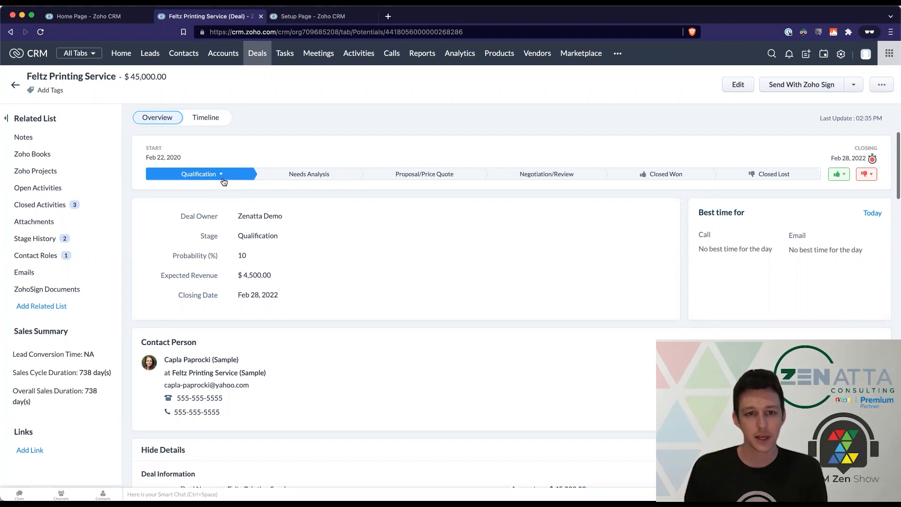
click(304, 176)
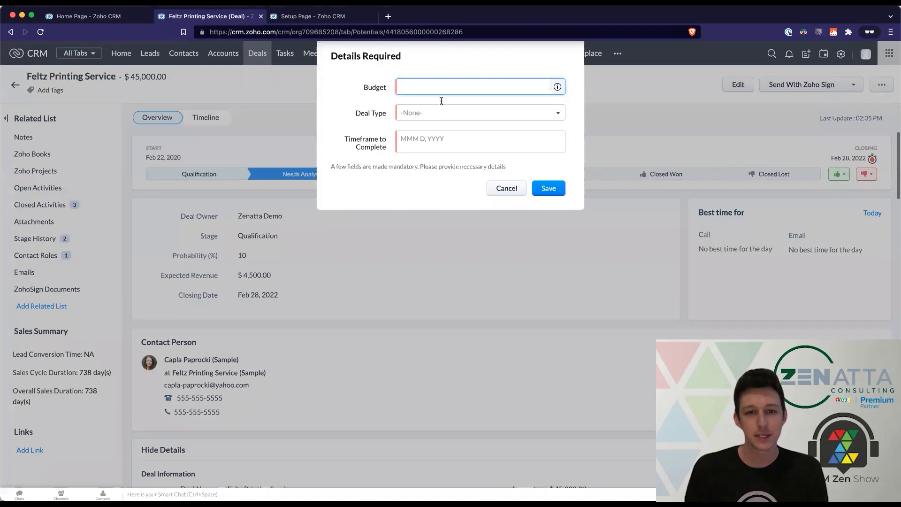
- Fill the deal's required details with Budget 10000, Deal Type New Build and Timeframe to Complete Mar 13, 2022, and save them
text(10000)
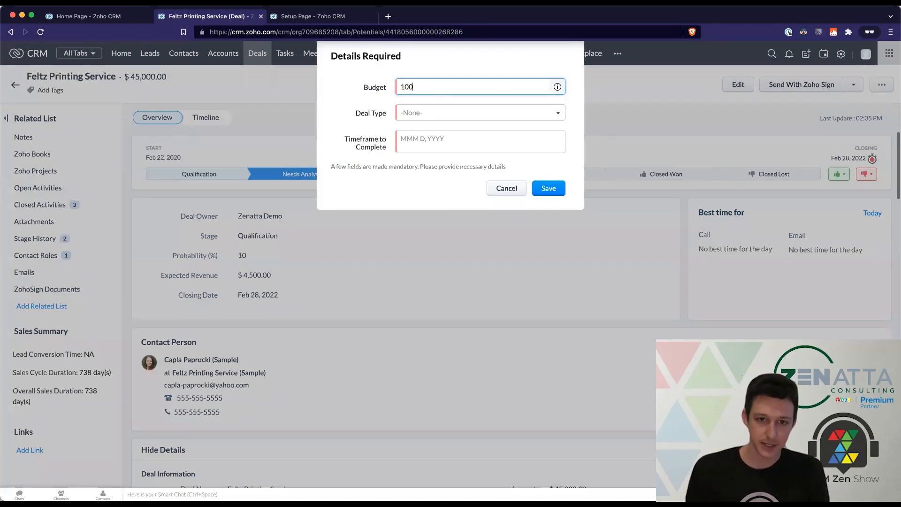
click(432, 121)
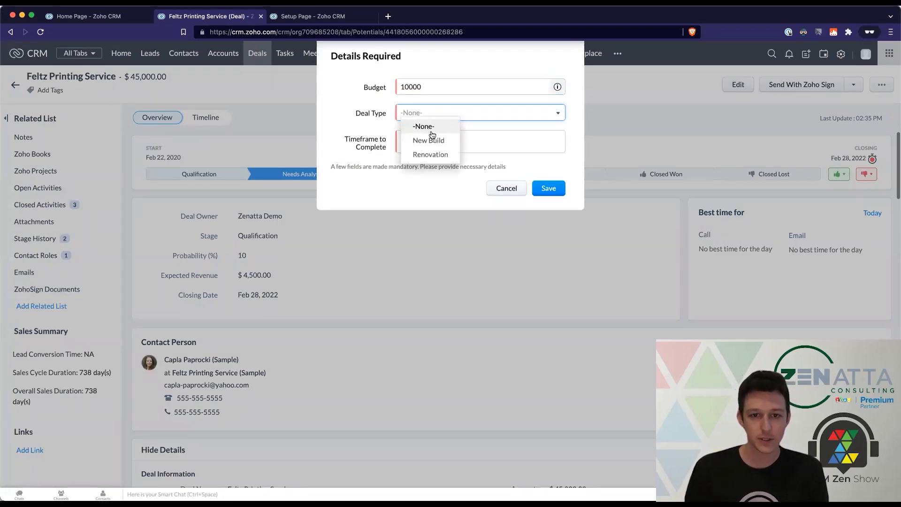
click(427, 139)
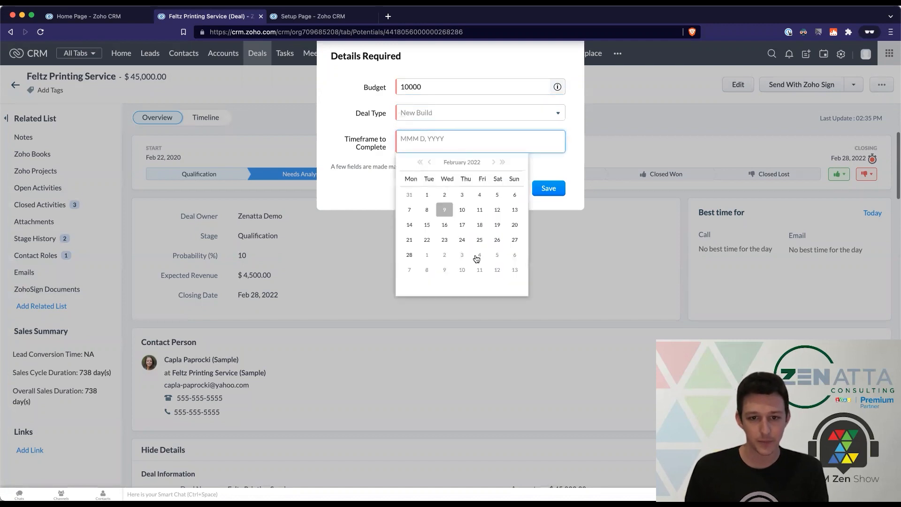
click(515, 269)
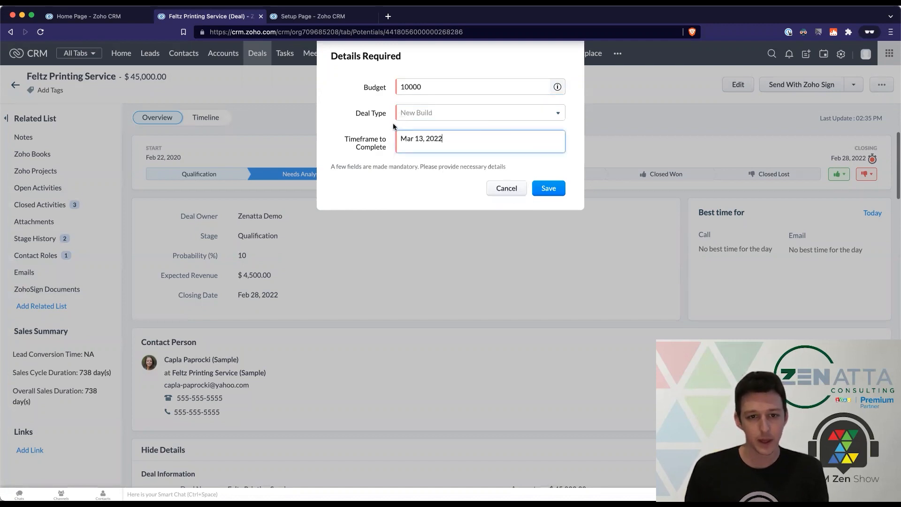
click(548, 188)
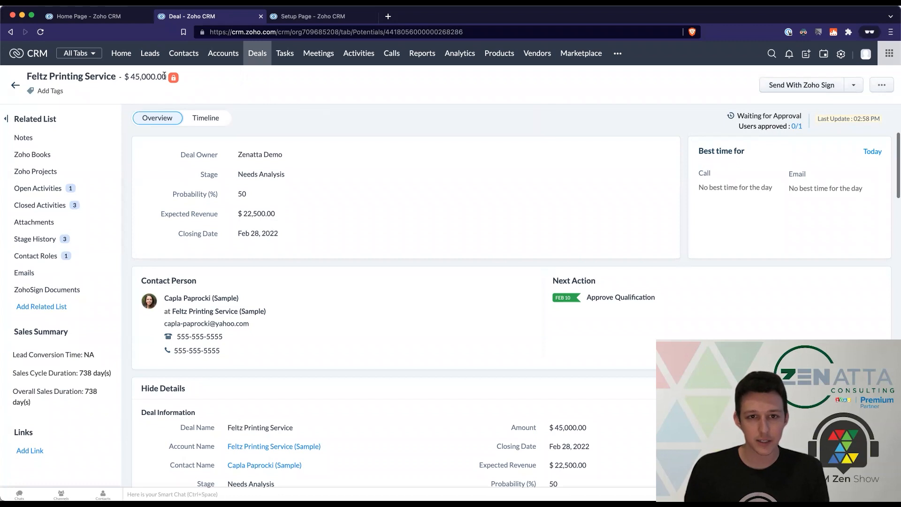
- Check who the deal's open Approve Qualification task is assigned to and compare that with the signed-in account
click(796, 127)
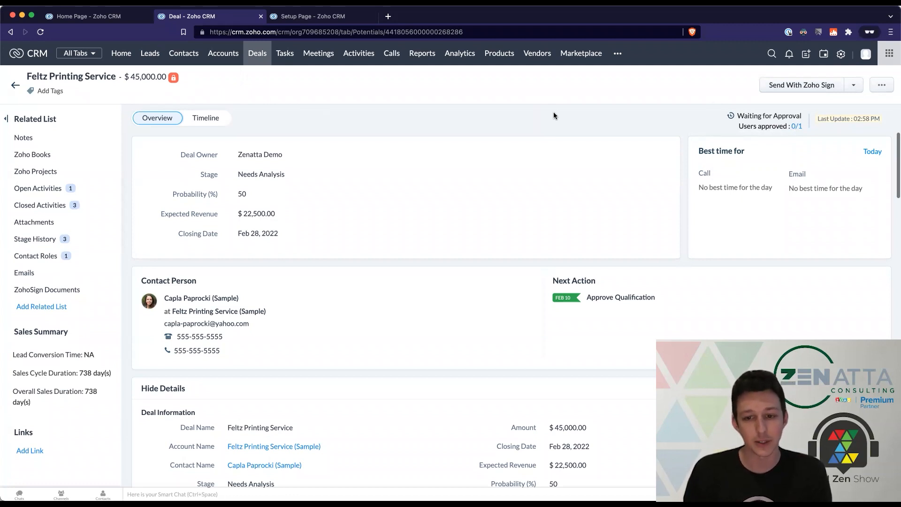
click(40, 189)
scroll(186, 272, down, 2)
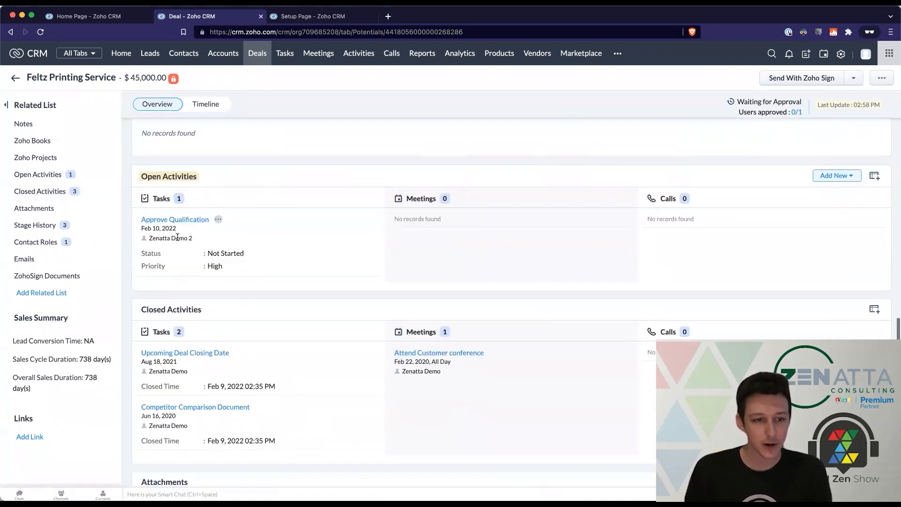
mouse_move(177, 238)
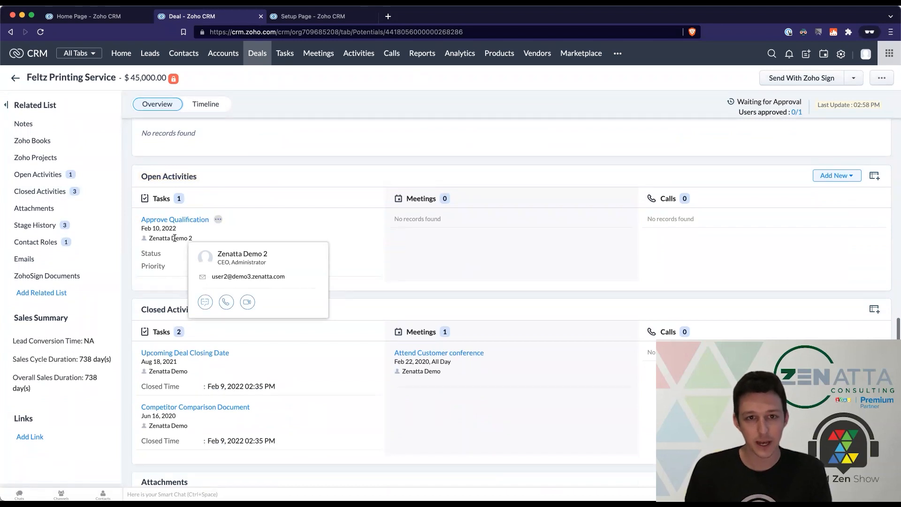
click(866, 55)
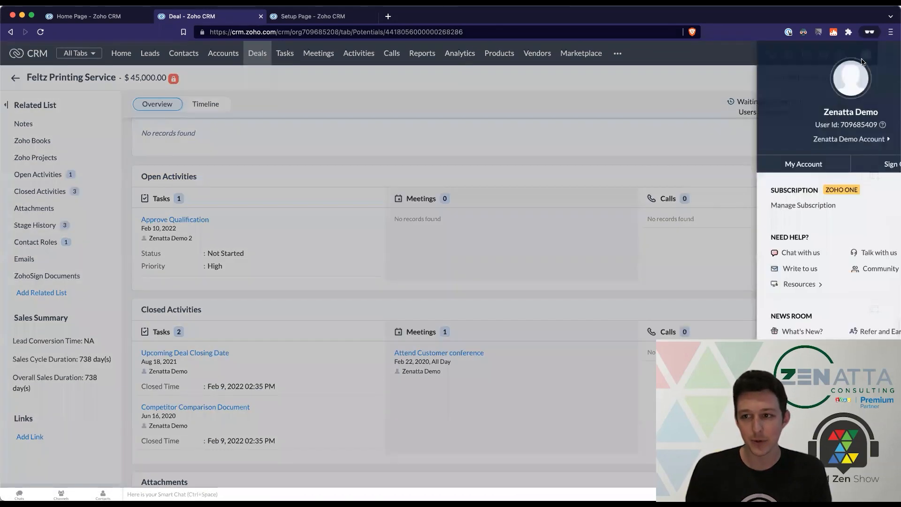
click(608, 120)
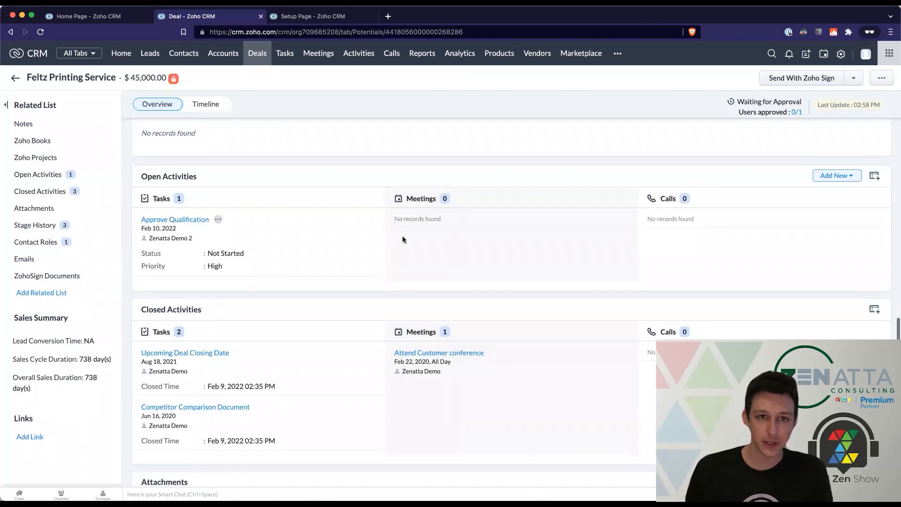
- Examine the approval status and the number of approving users shown on the deal's overview
scroll(403, 239, up, 10)
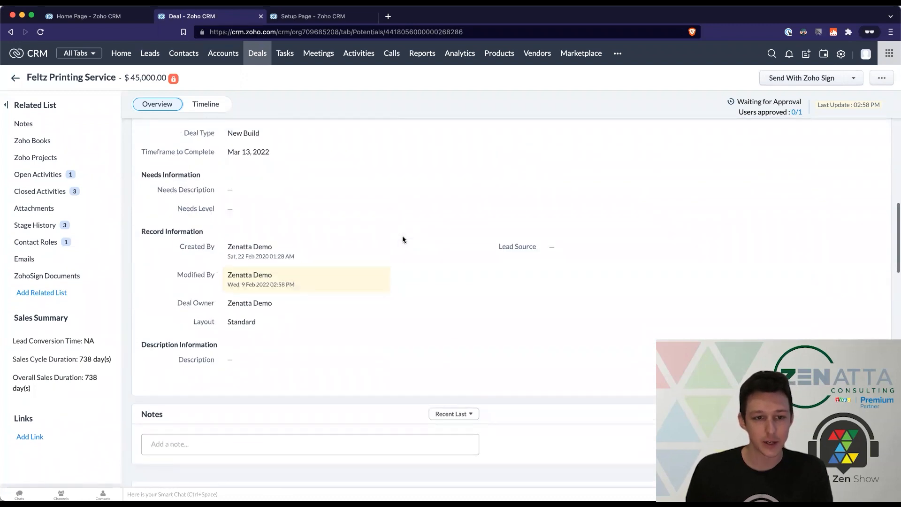
scroll(403, 240, up, 10)
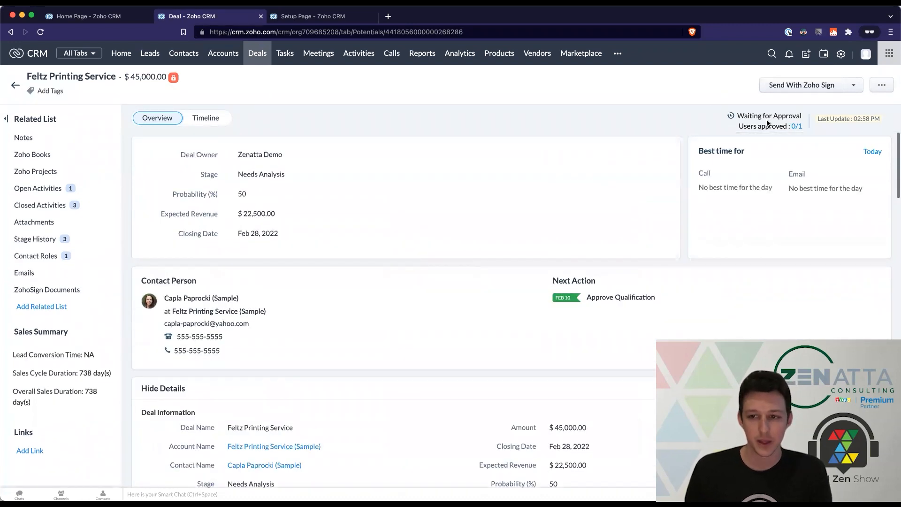
drag(738, 116, 801, 128)
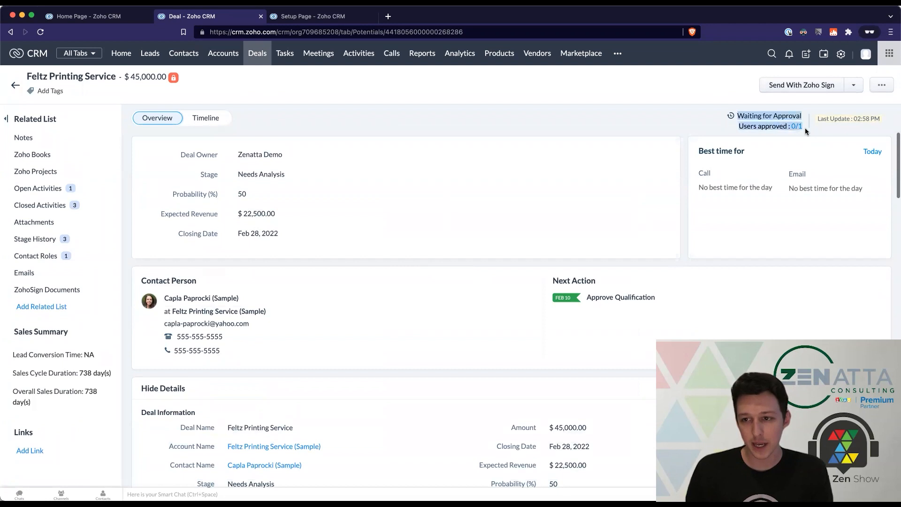
click(633, 113)
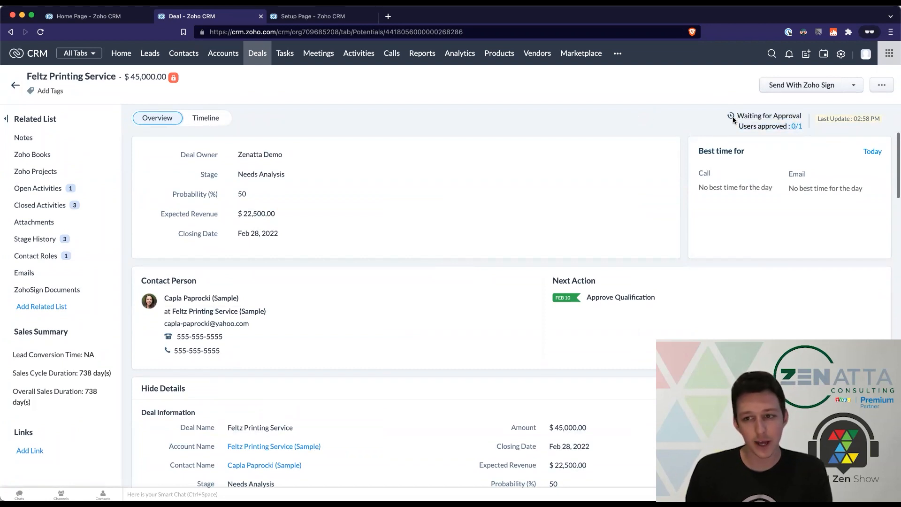
- Check which user's approval is still pending on the Feltz Printing Service deal
drag(736, 123, 804, 125)
mouse_move(799, 128)
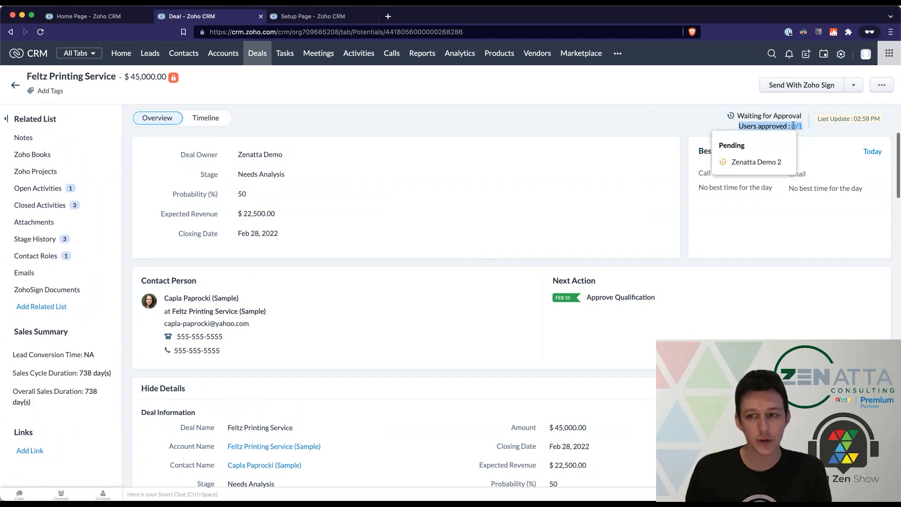
click(621, 125)
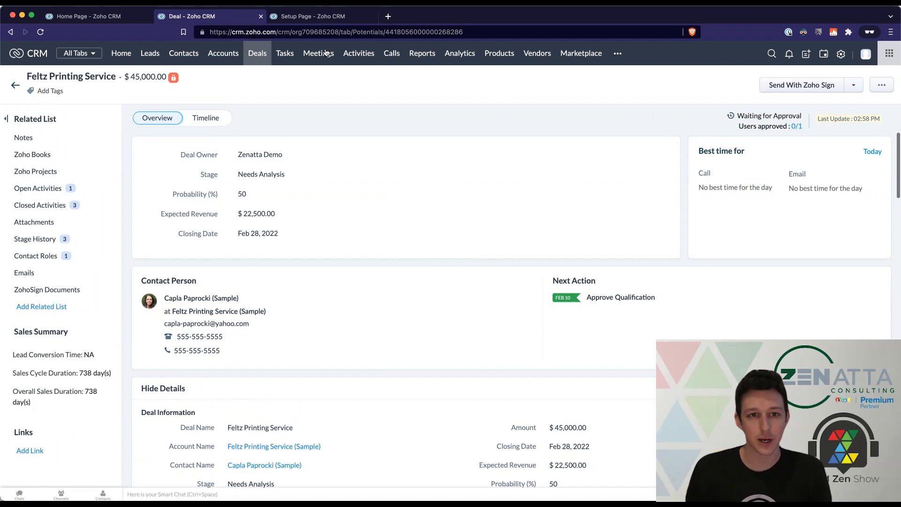
- Close the setup page and review the locked deal's details and qualification information
click(373, 16)
scroll(365, 257, down, 3)
scroll(297, 290, down, 2)
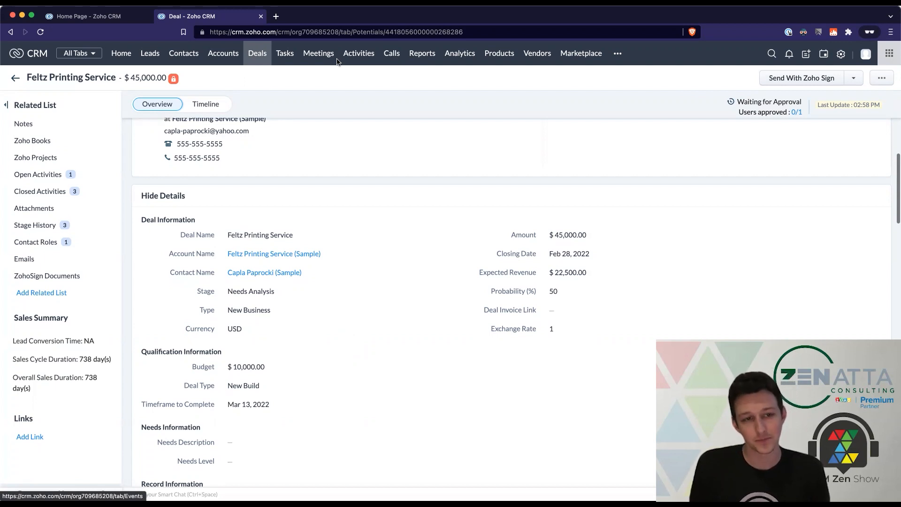
scroll(356, 171, up, 3)
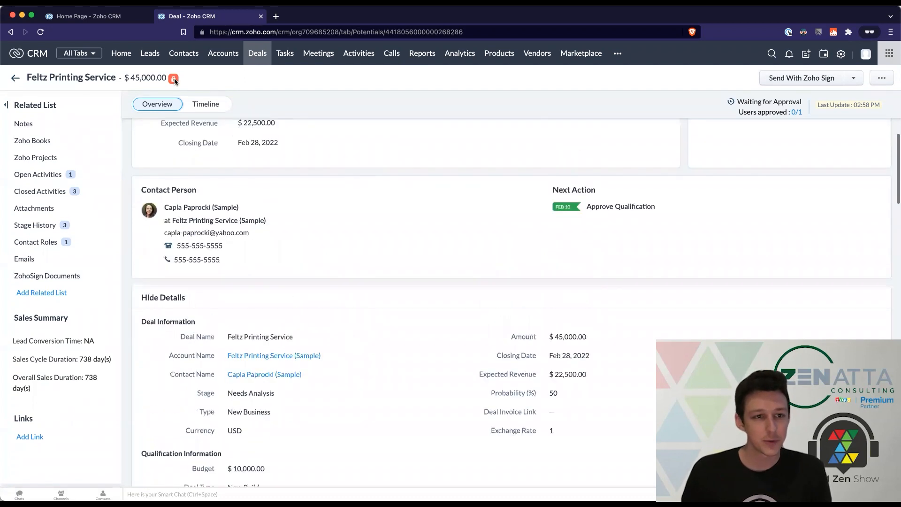
scroll(367, 173, up, 2)
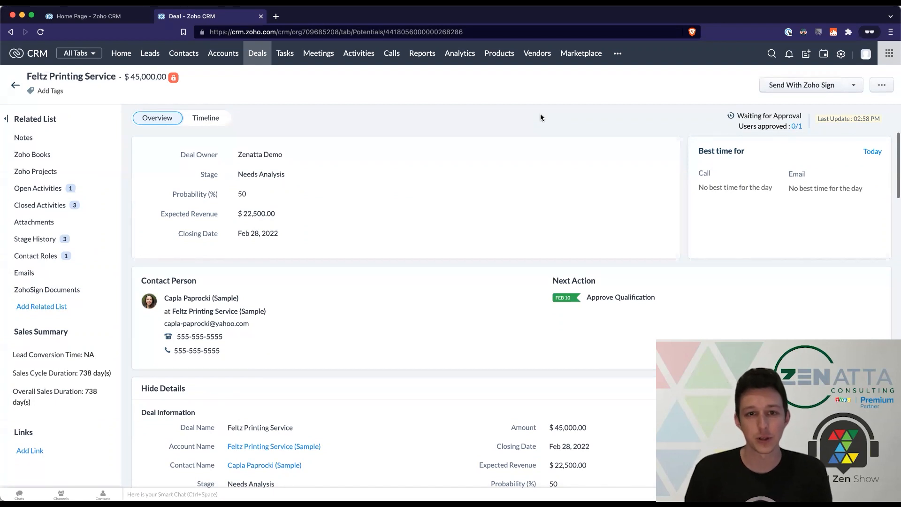
- Close the deal page and check on the home page which account is signed in
key(super+w)
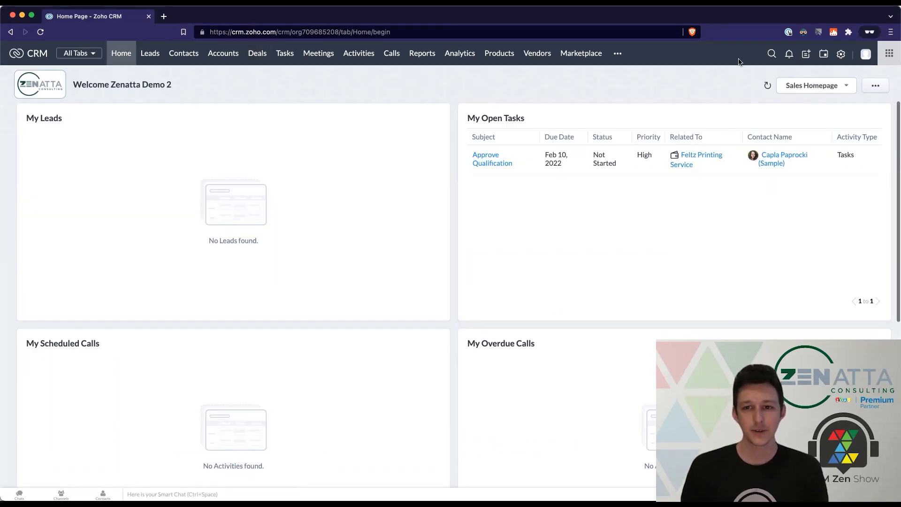
click(866, 54)
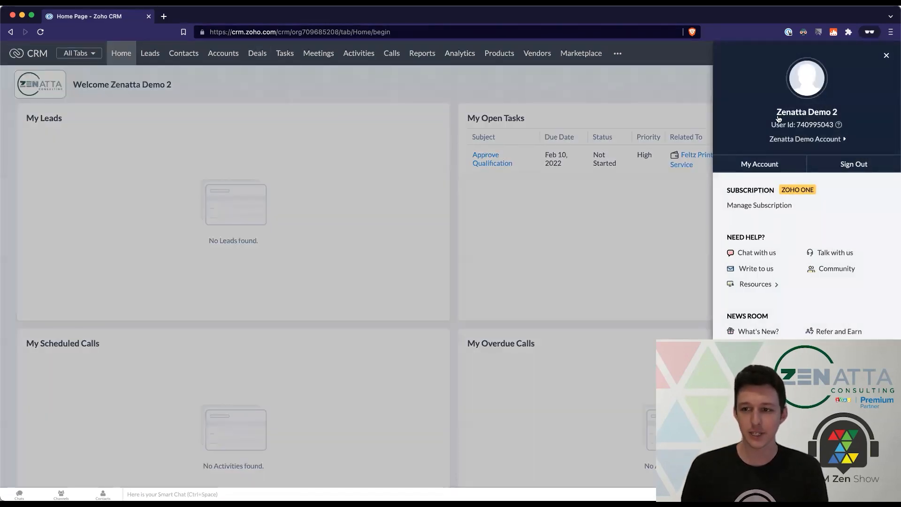
click(628, 76)
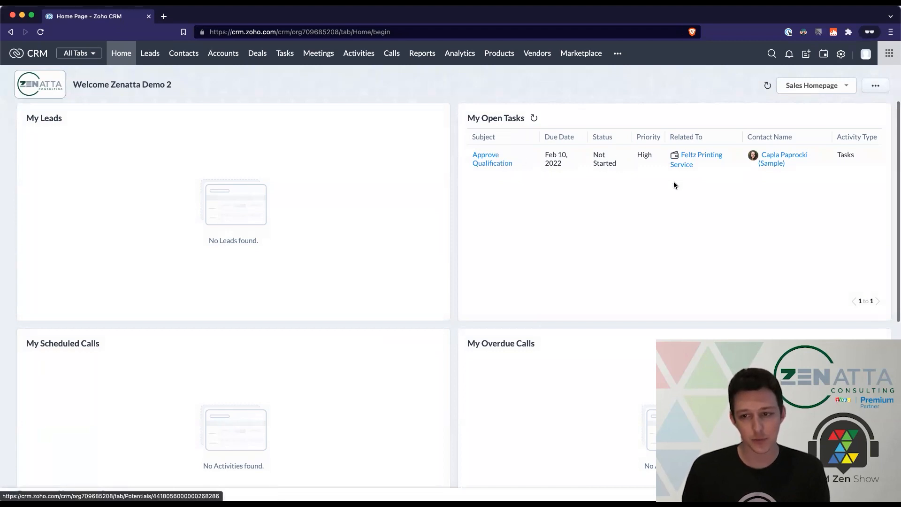
- Open the Feltz Printing Service deal from the approver's open tasks and view the available responses to its approval request
click(698, 157)
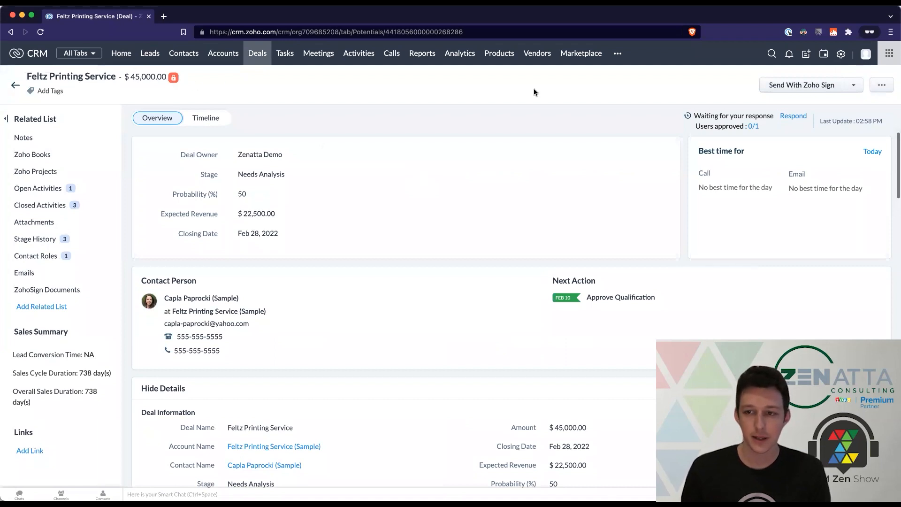
click(866, 55)
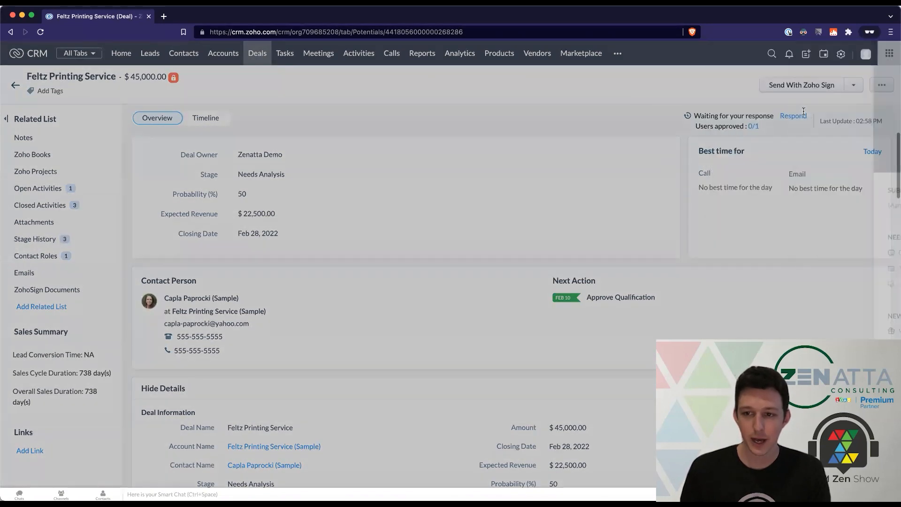
click(801, 116)
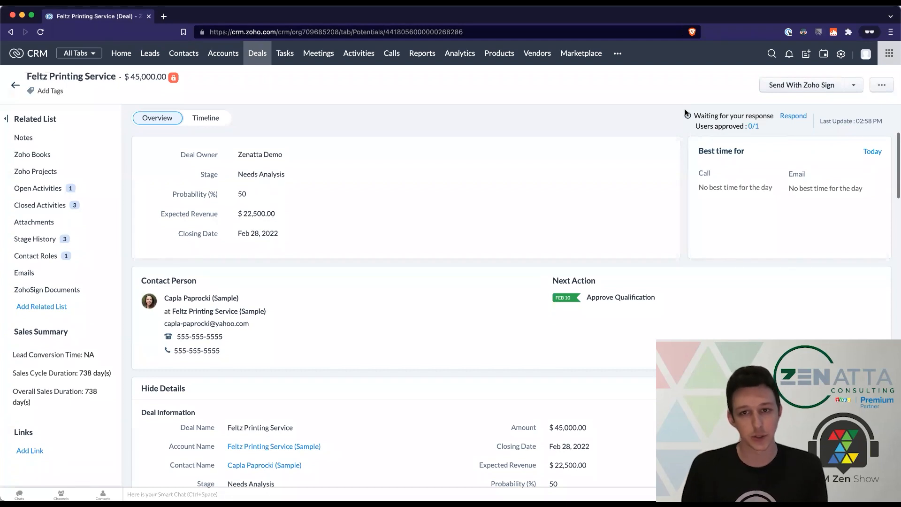
- Find the Feltz Printing Service request under My Jobs' approval processes and open its deal record, keeping only that page open
click(618, 53)
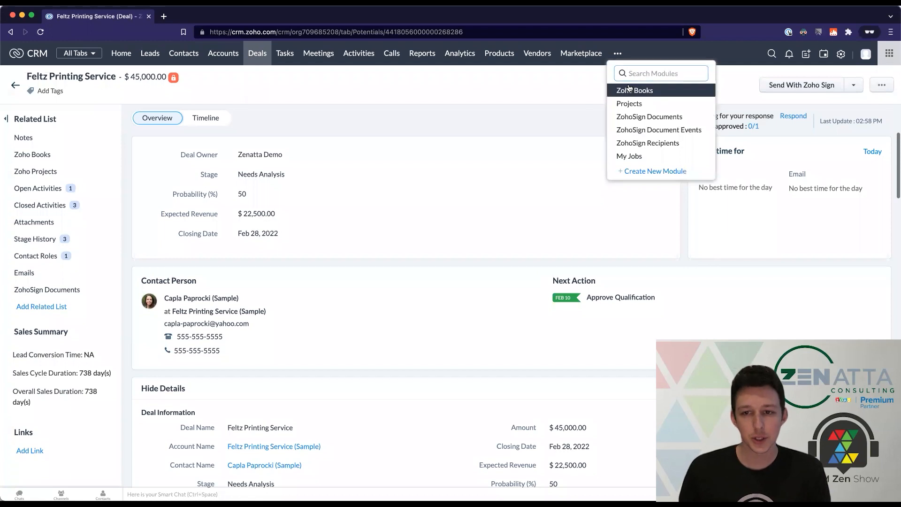
click(633, 156)
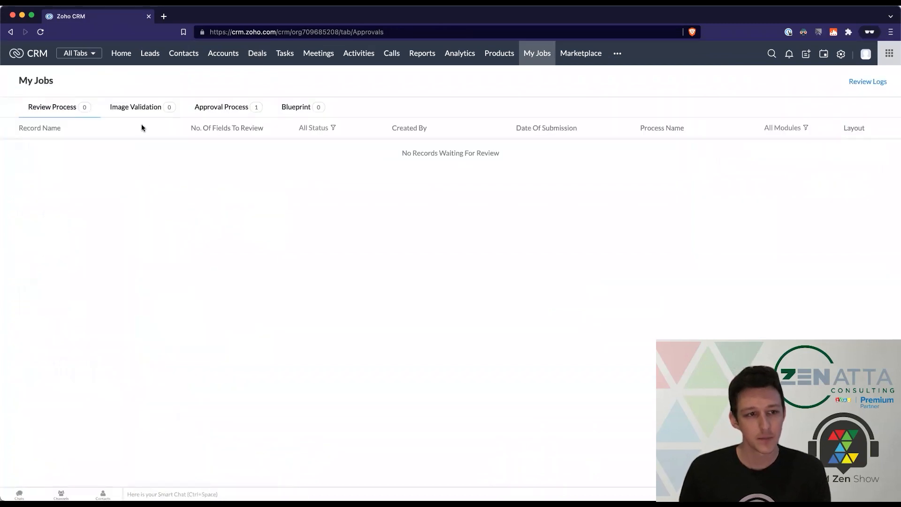
click(234, 109)
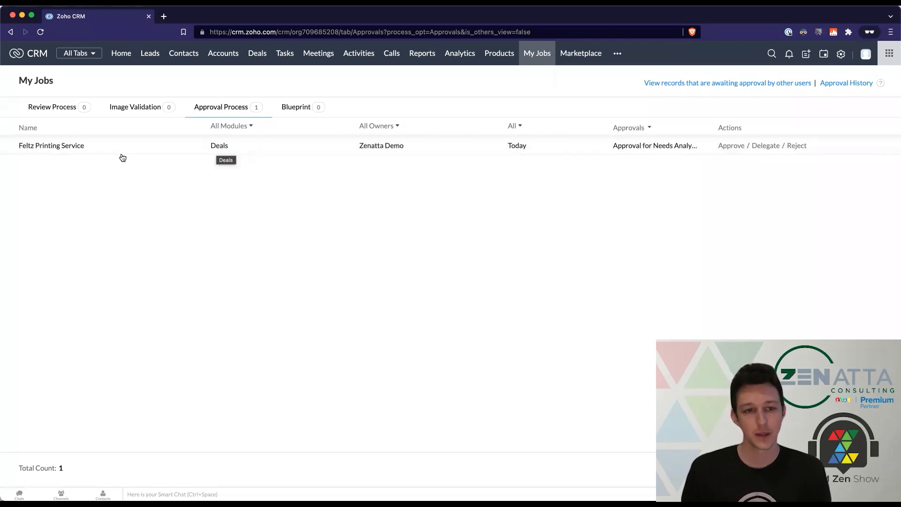
click(87, 145)
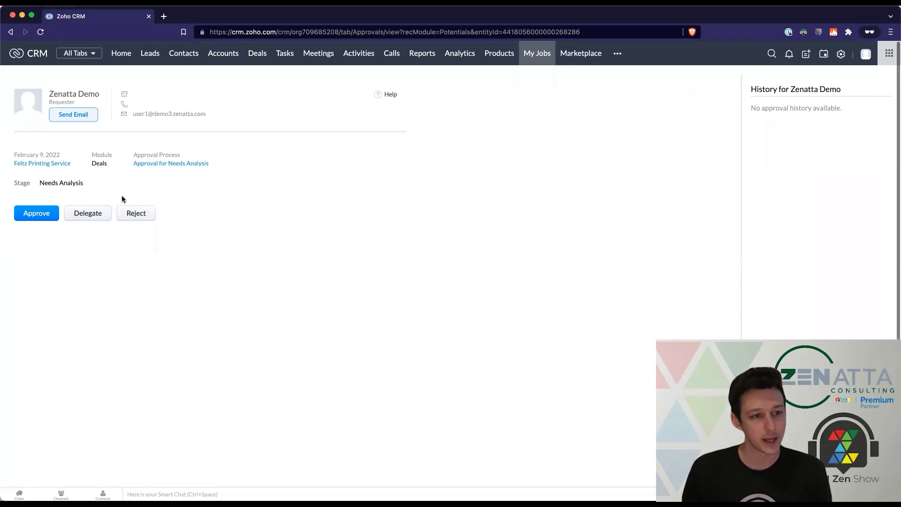
click(43, 163)
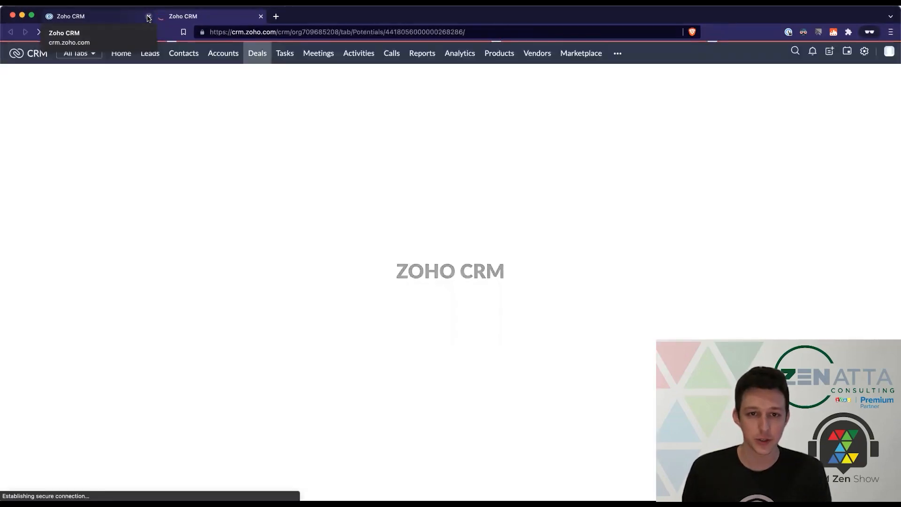
click(148, 17)
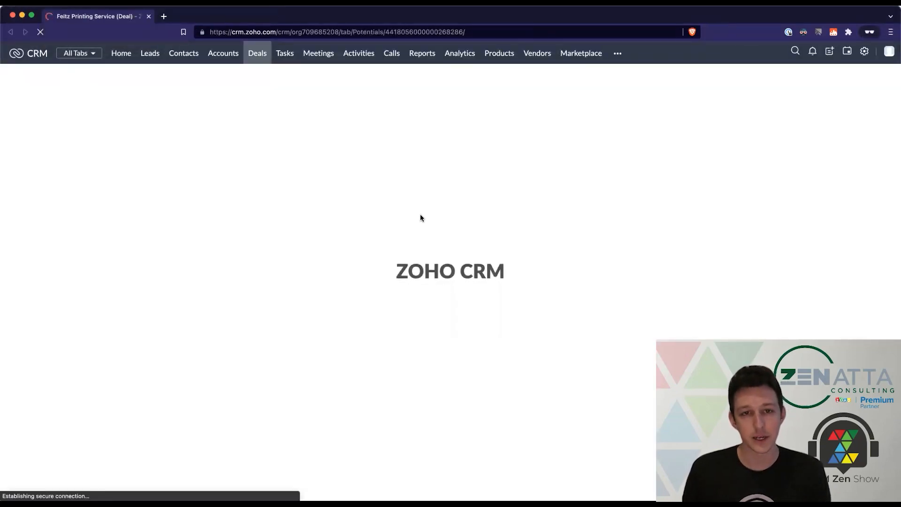
- Review the deal's Budget, Deal Type and Timeframe to Complete in the qualification information
scroll(421, 218, down, 5)
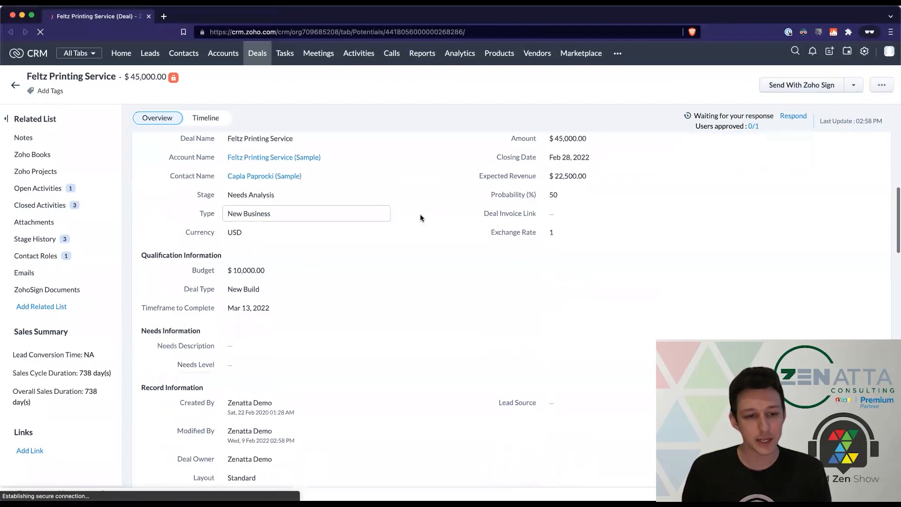
drag(228, 231, 242, 252)
click(198, 249)
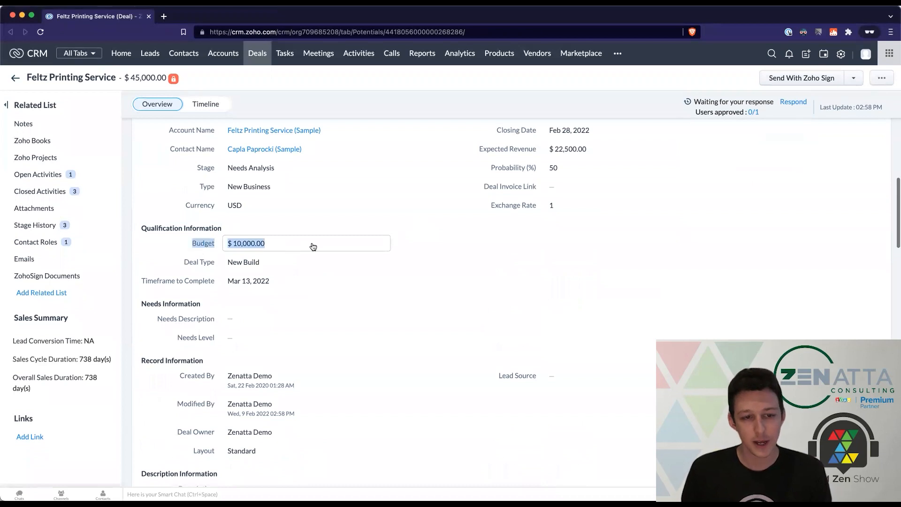
click(195, 263)
drag(180, 265, 297, 264)
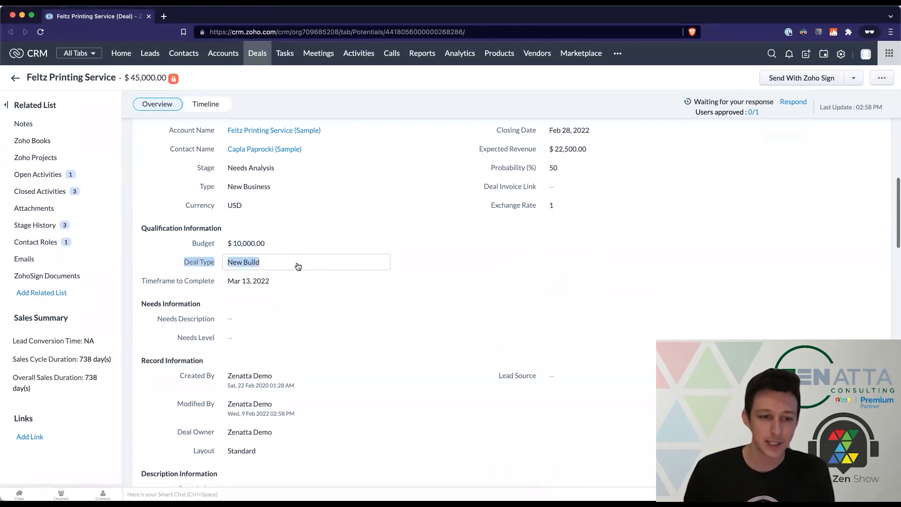
click(191, 298)
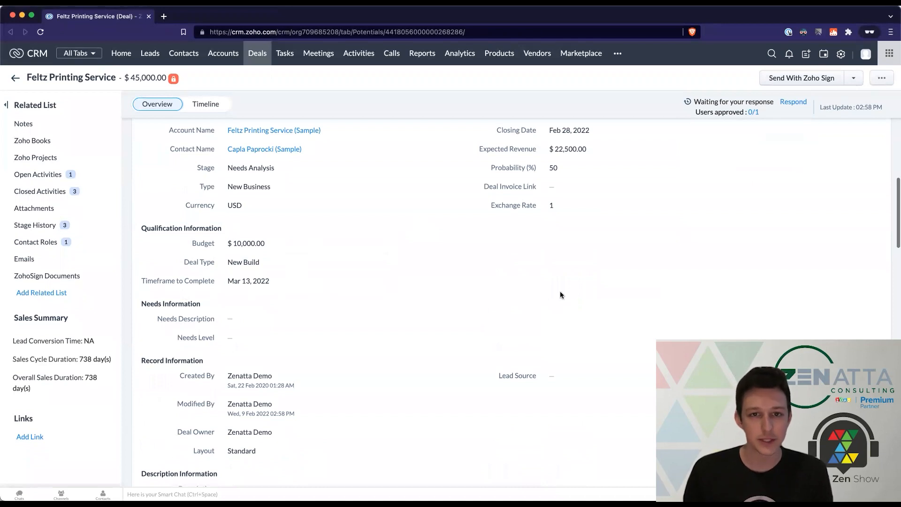
- Approve the deal's approval request with the comment "Looks great!"
scroll(561, 294, up, 5)
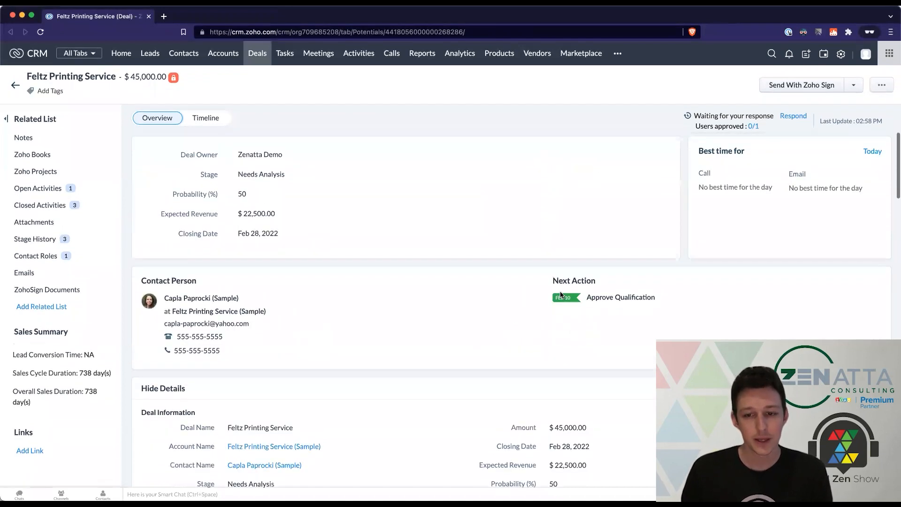
click(796, 116)
click(797, 129)
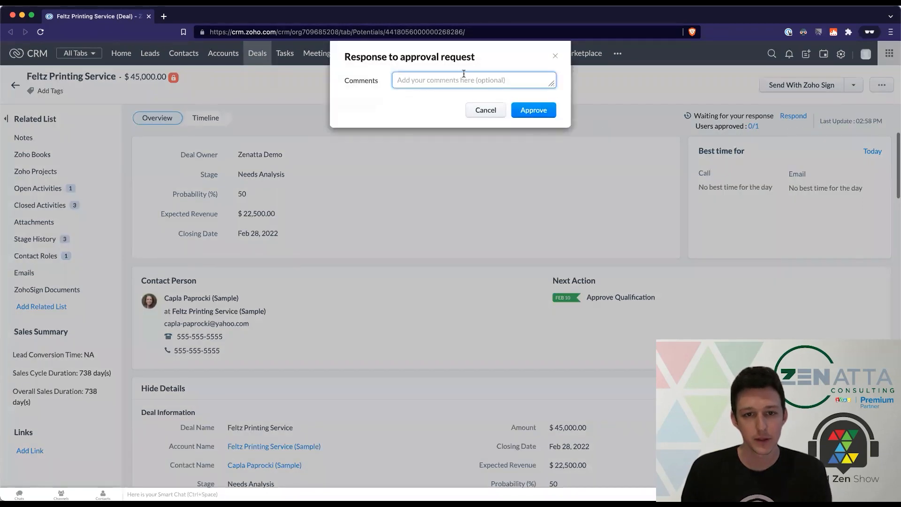
click(464, 76)
text(Looks great!)
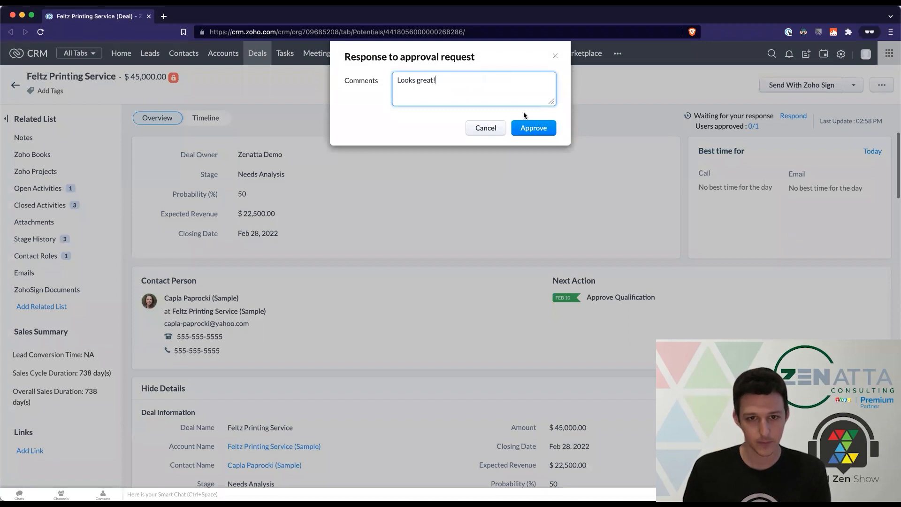
click(525, 124)
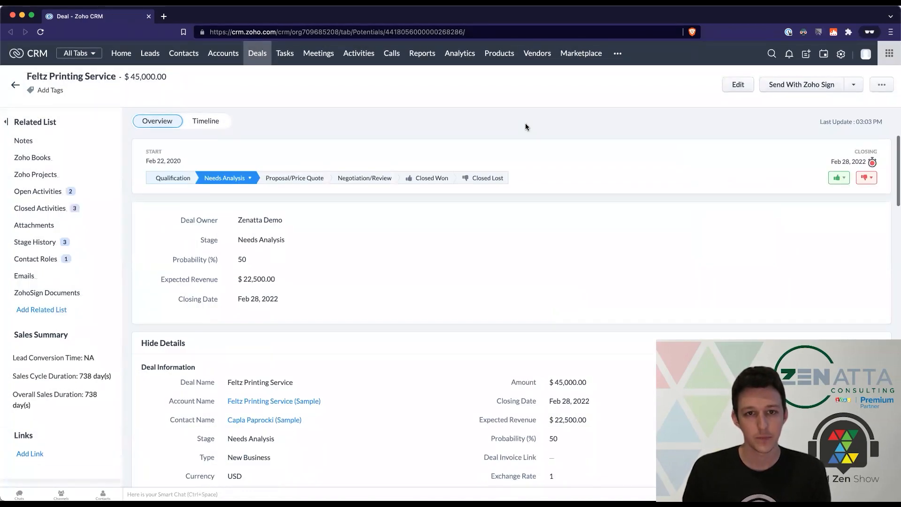
- Mark the deal's open Approve Qualification task as completed
click(71, 189)
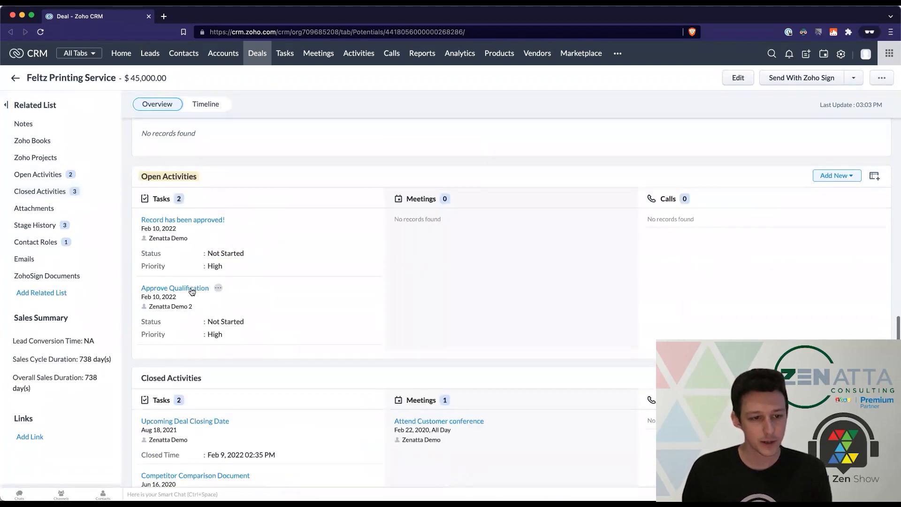
click(218, 288)
click(247, 288)
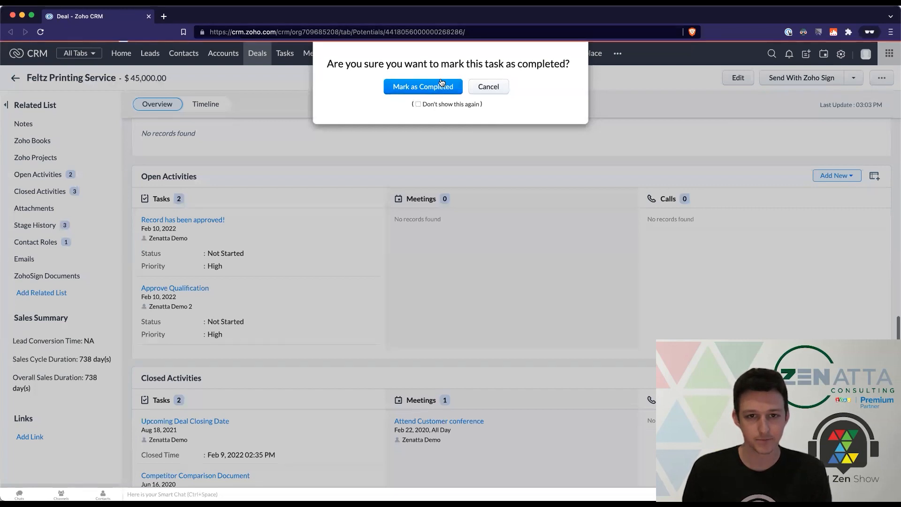
click(441, 84)
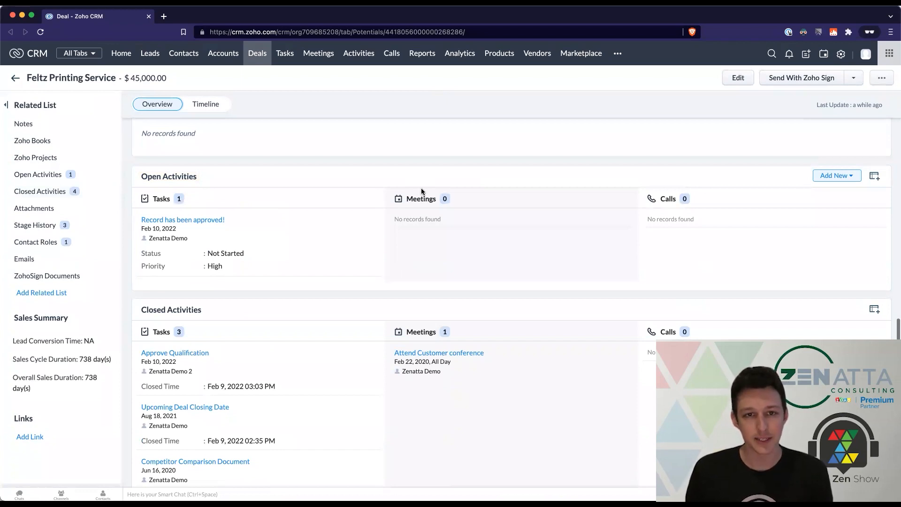
- Examine the approved deal's header and overview for its lock status, and check who the "Record has been approved!" task is assigned to
scroll(421, 191, up, 15)
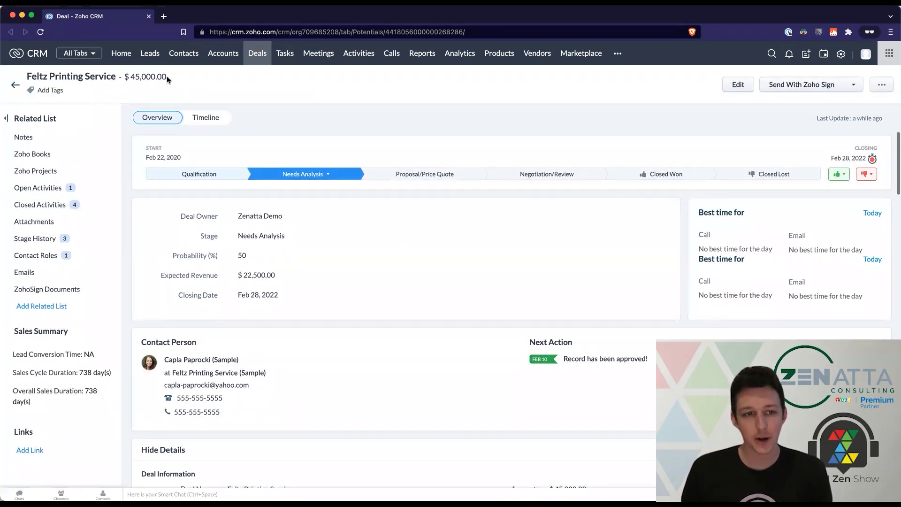
drag(123, 77, 198, 77)
click(199, 77)
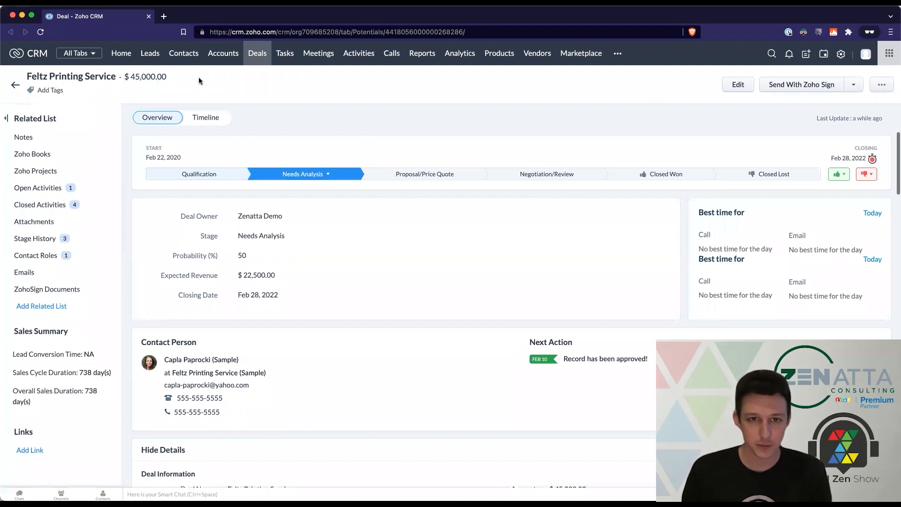
right_click(545, 154)
click(72, 188)
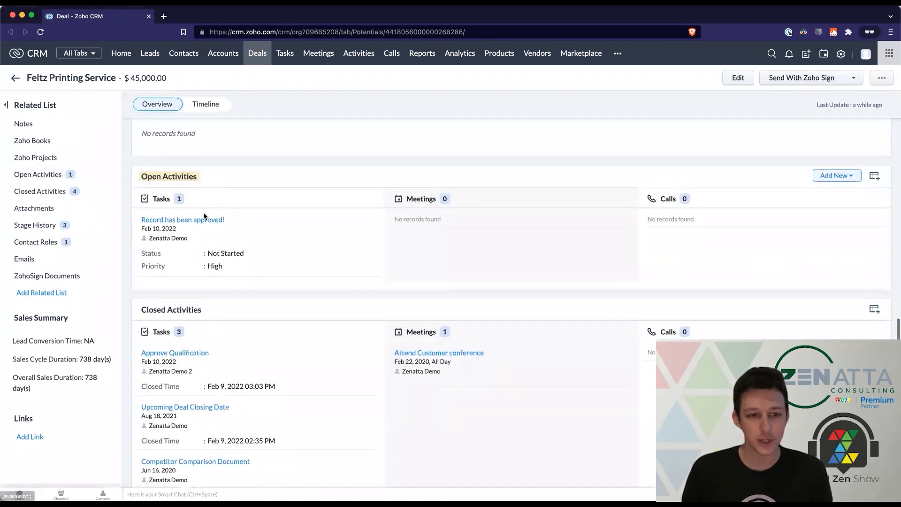
mouse_move(188, 240)
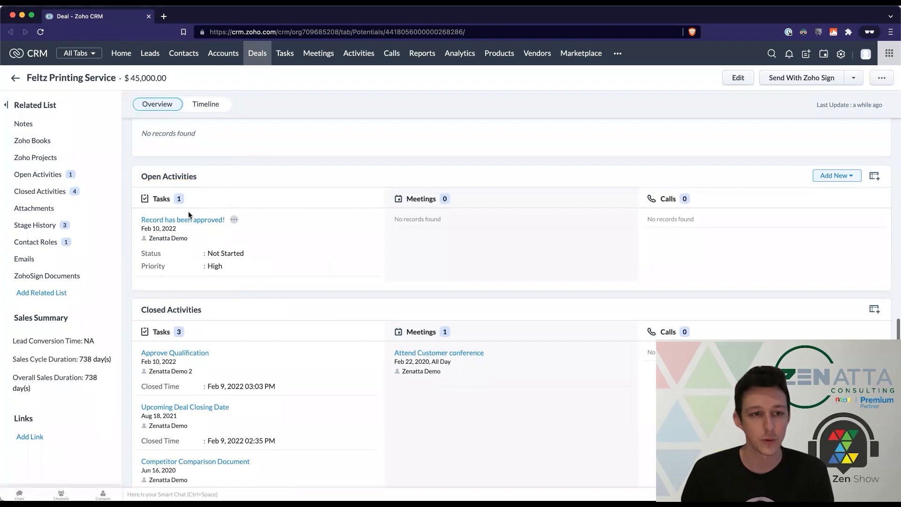
scroll(189, 215, up, 15)
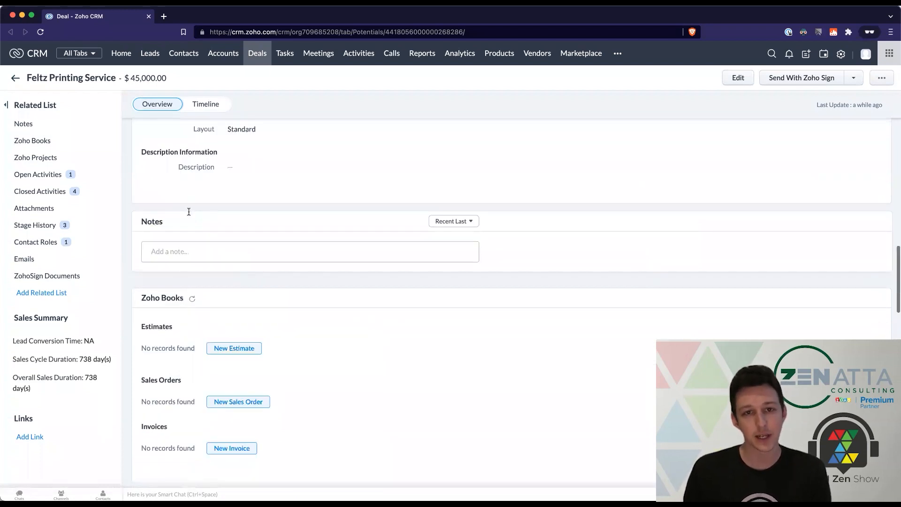
scroll(445, 194, up, 1)
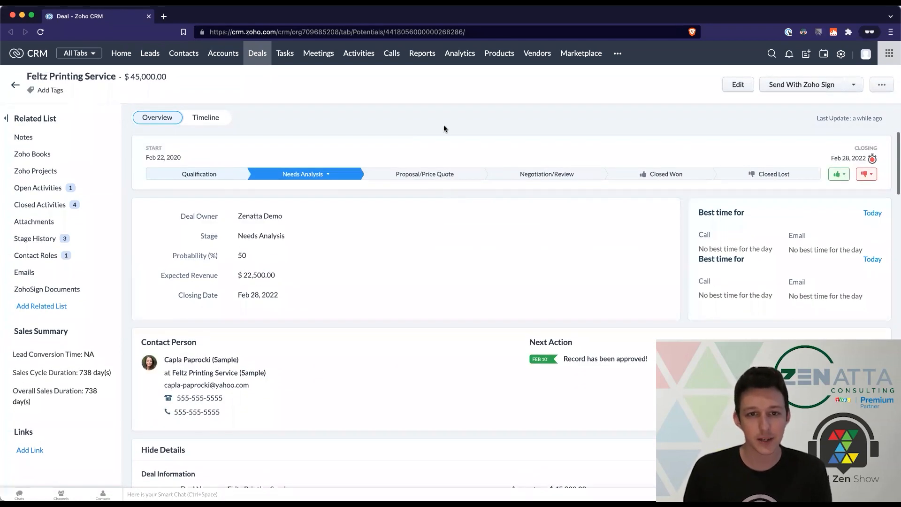